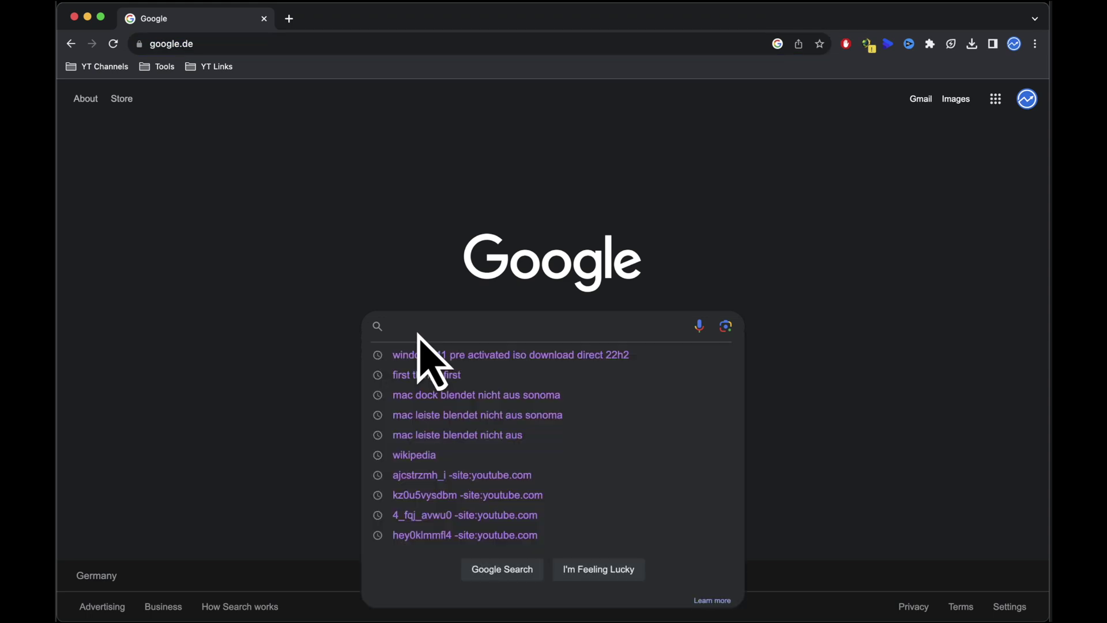
Step: Open Google Bard and ask it for the '10 Most Popular Wikipedia Niches'
text(google bard)
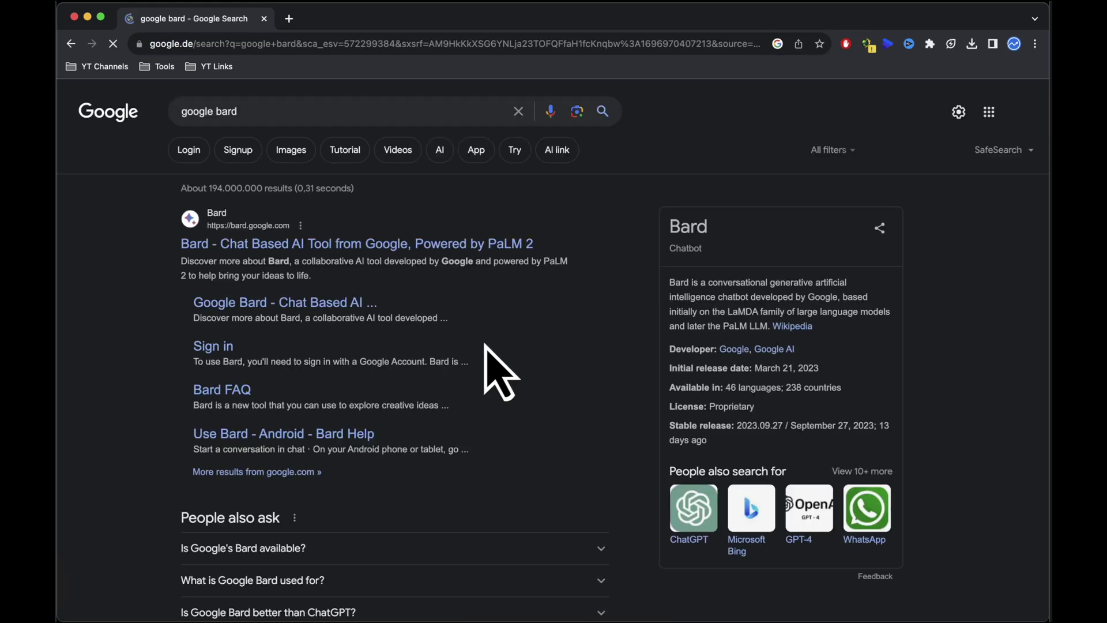
click(468, 245)
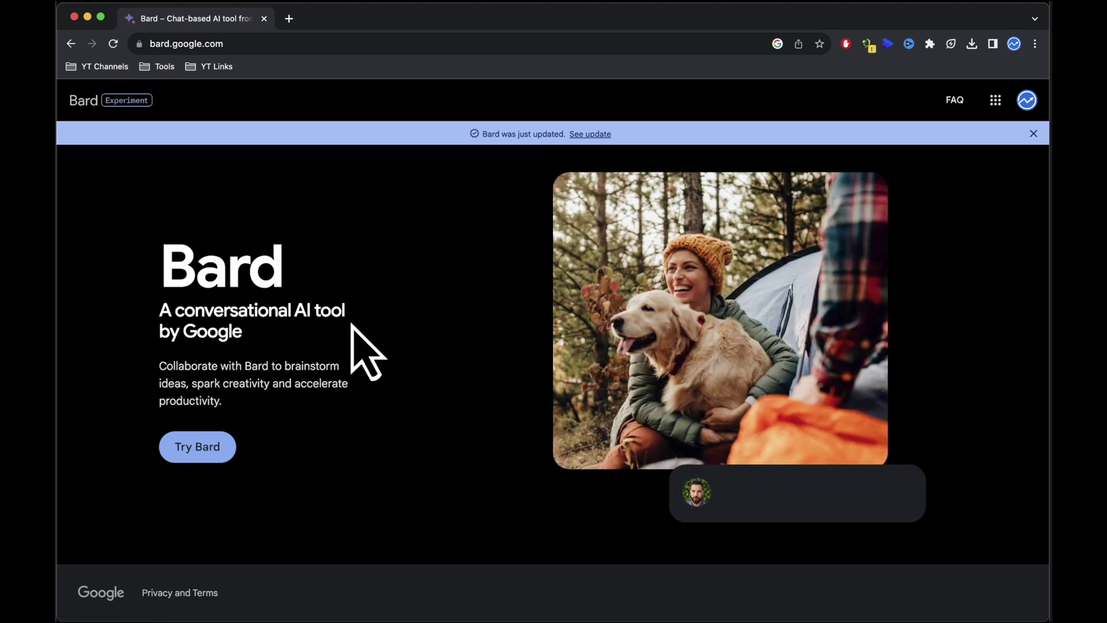
click(197, 455)
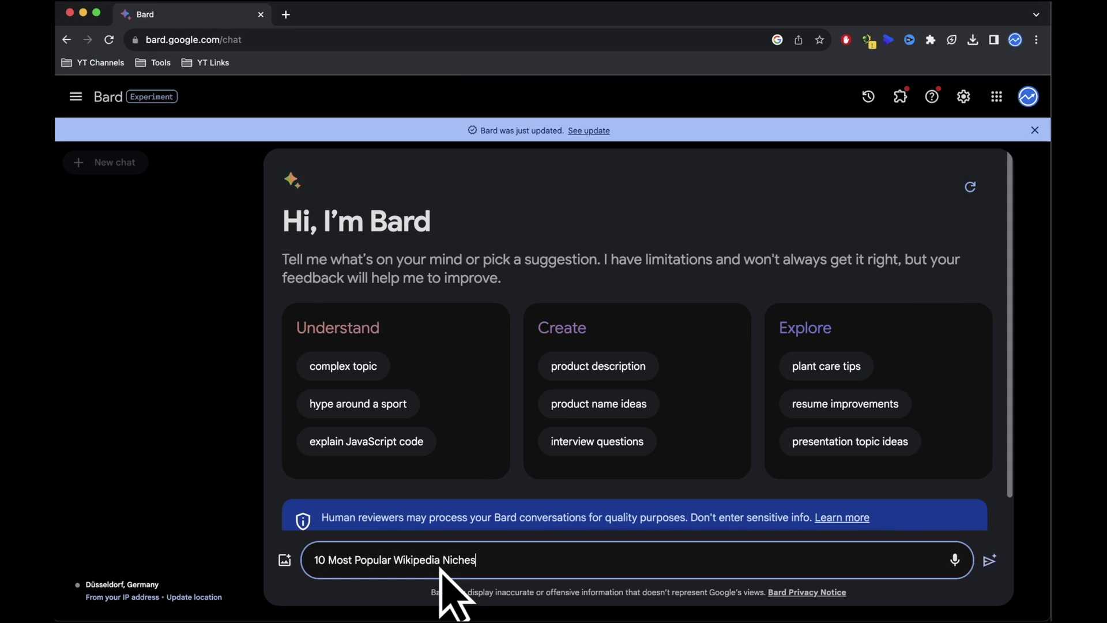
click(988, 559)
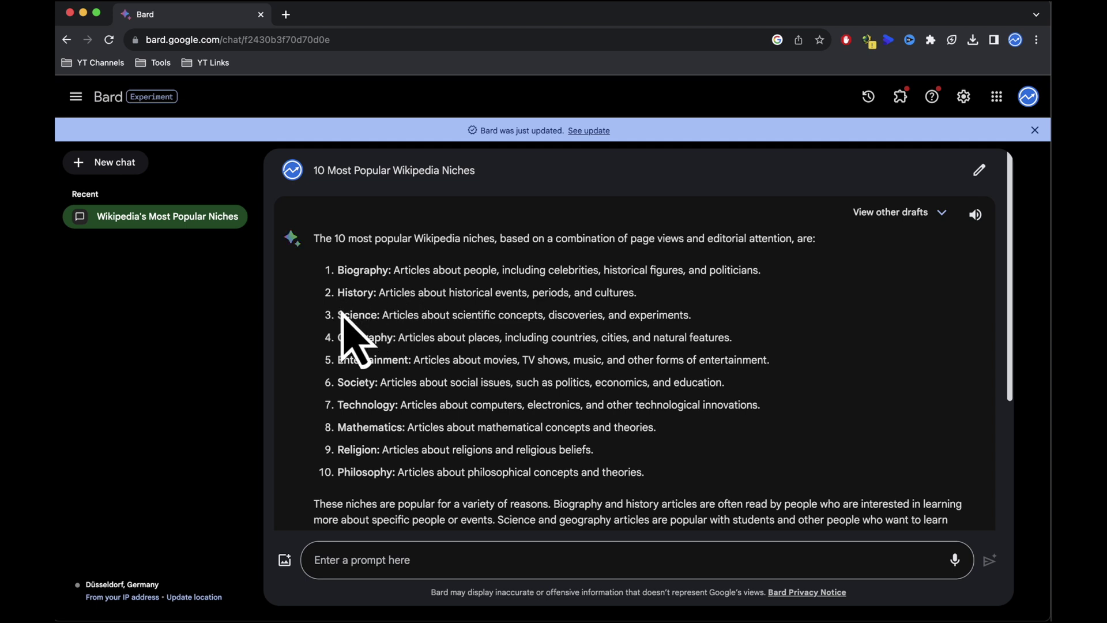
Step: Send Bard the follow-up '10 Most popular history articles on Wikipedia.'
scroll(404, 340, down, 3)
click(377, 561)
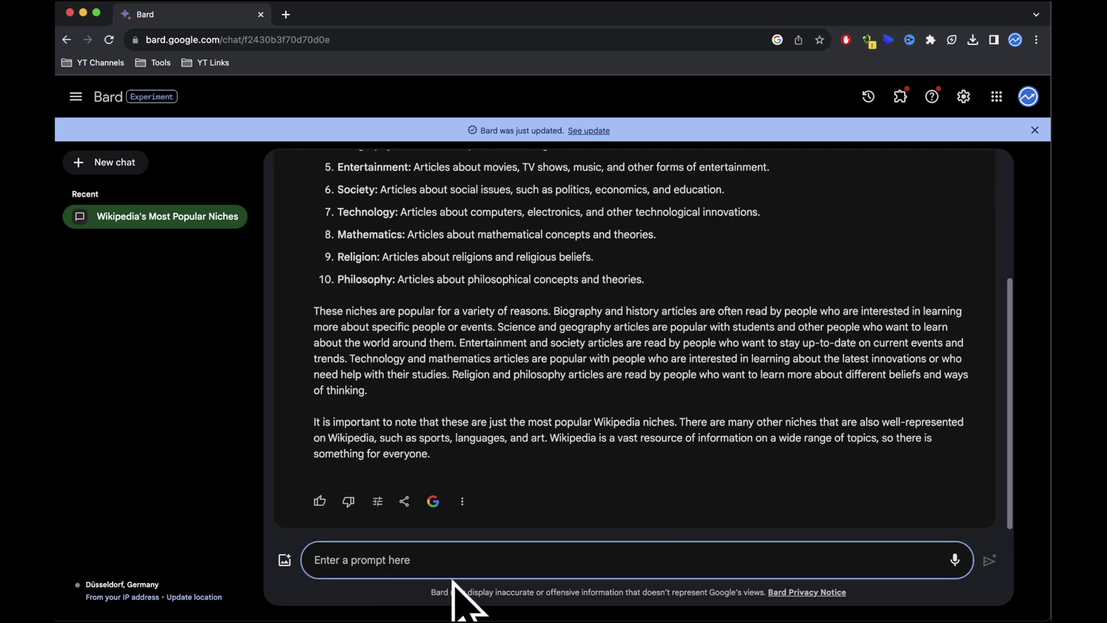
text(10 Most popular history articles on Wikipedia.)
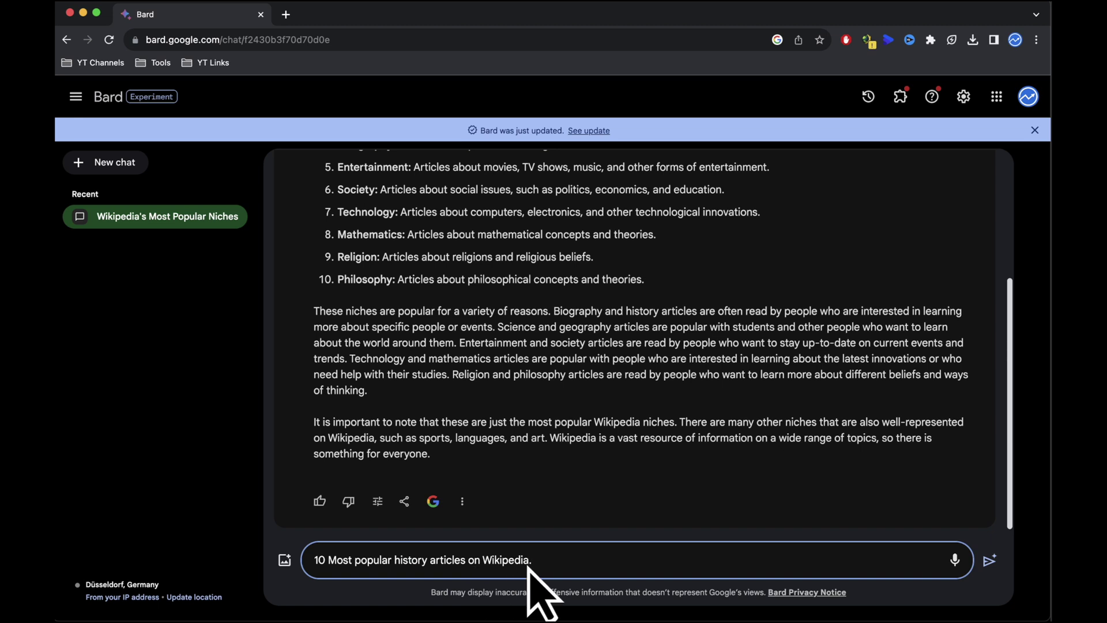
click(989, 560)
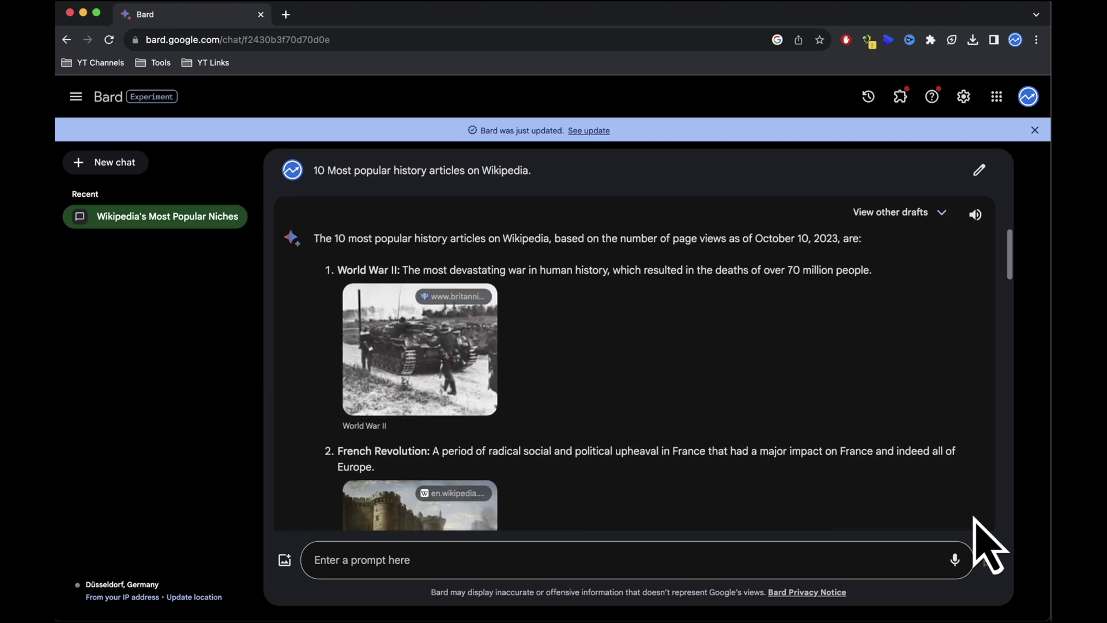
Step: Scroll through Bard's ranked history-articles list and back up to World War II at the top
scroll(412, 292, down, 10)
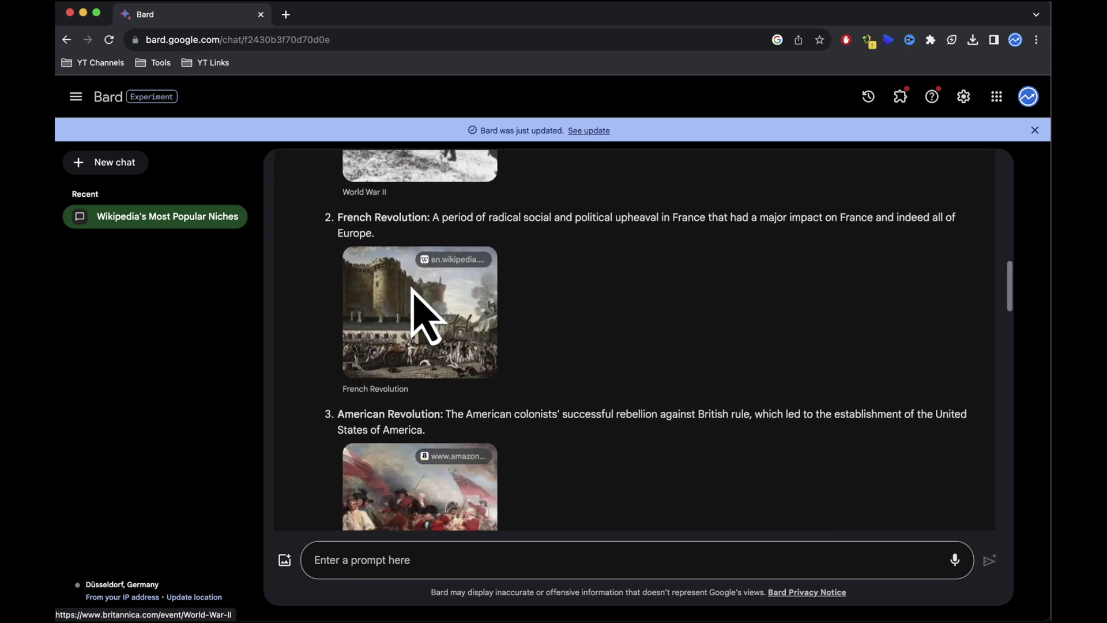
scroll(413, 292, down, 11)
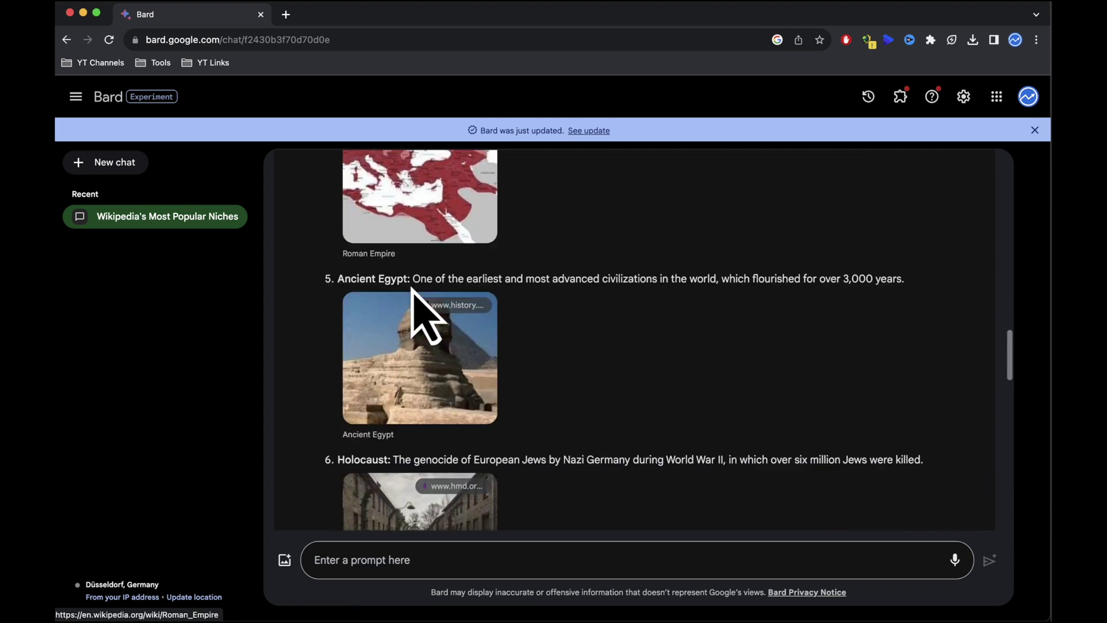
scroll(413, 292, down, 11)
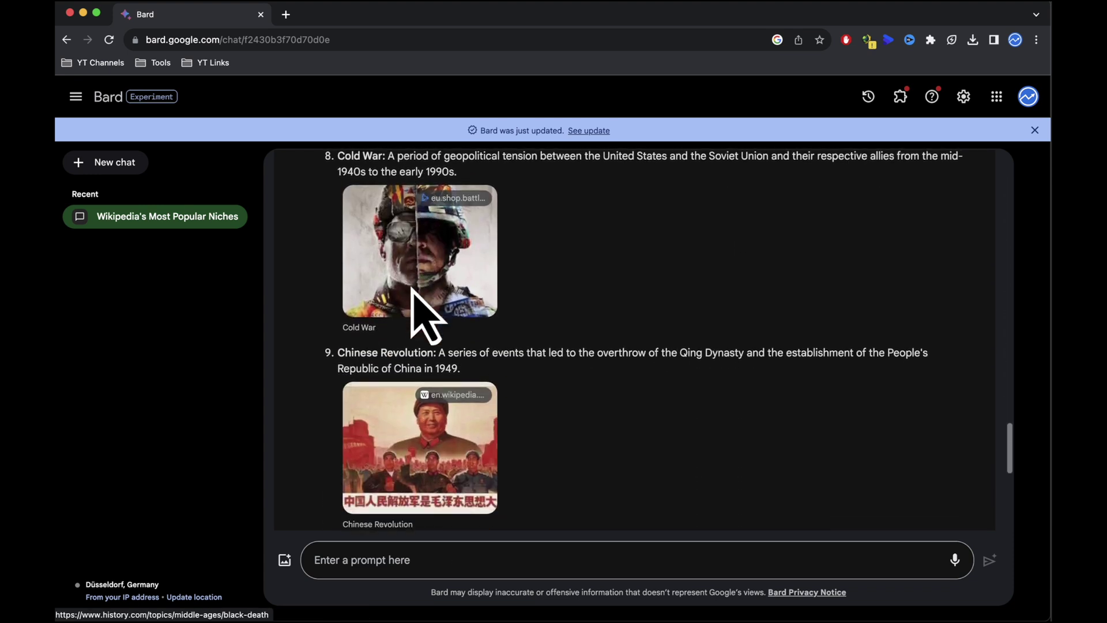
scroll(413, 292, up, 20)
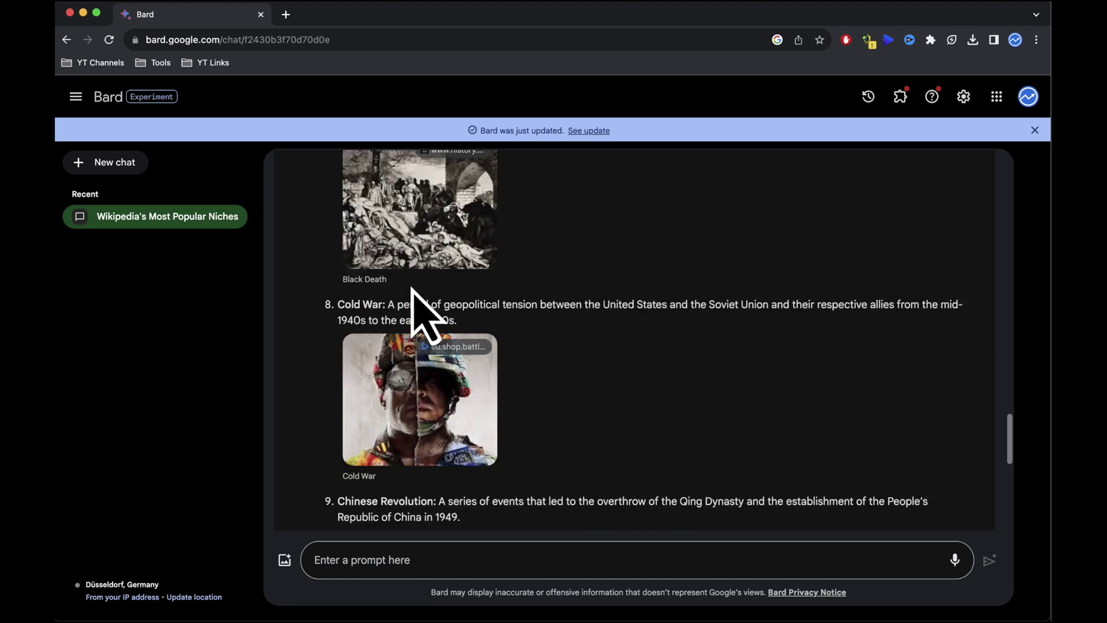
scroll(413, 292, up, 1)
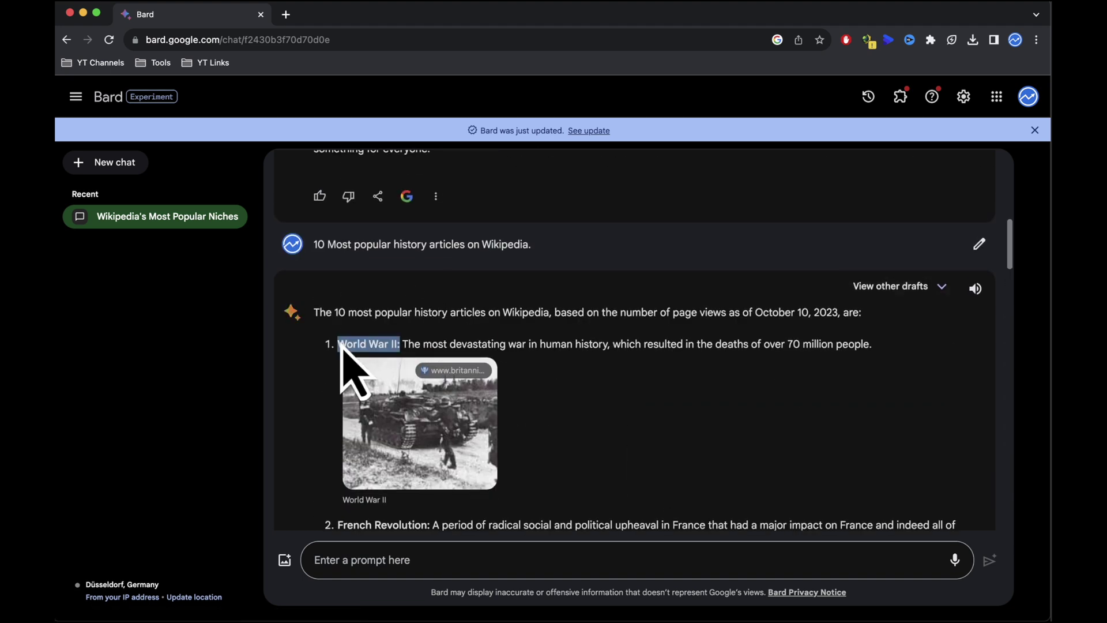
Step: In a new tab, open wikipedia.org and go to the World War II article
click(286, 14)
text(wik)
key(Return)
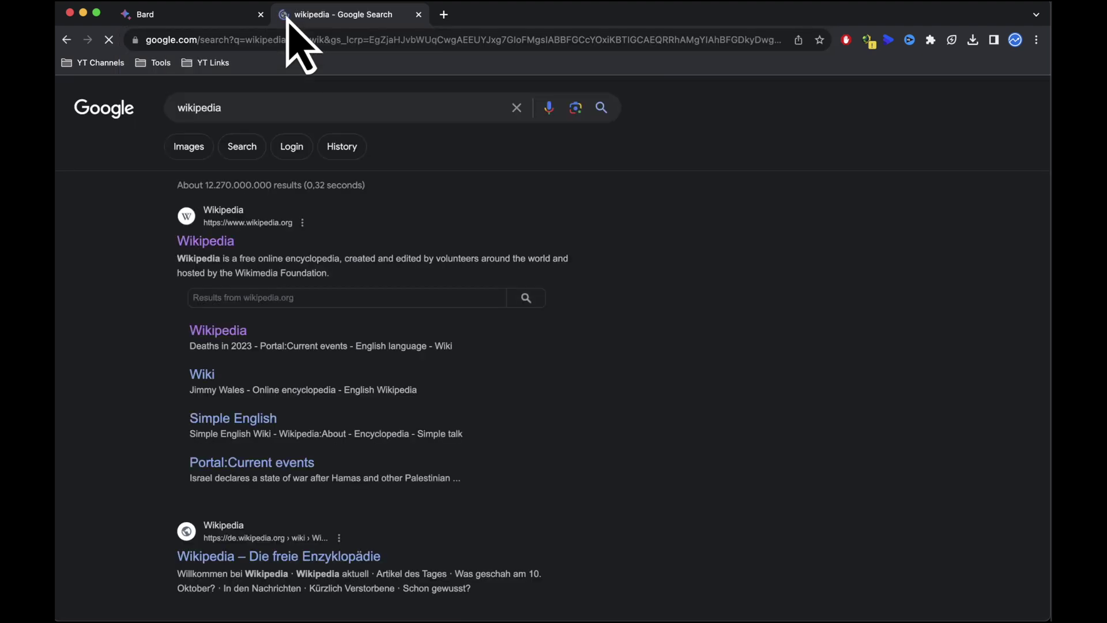
click(179, 242)
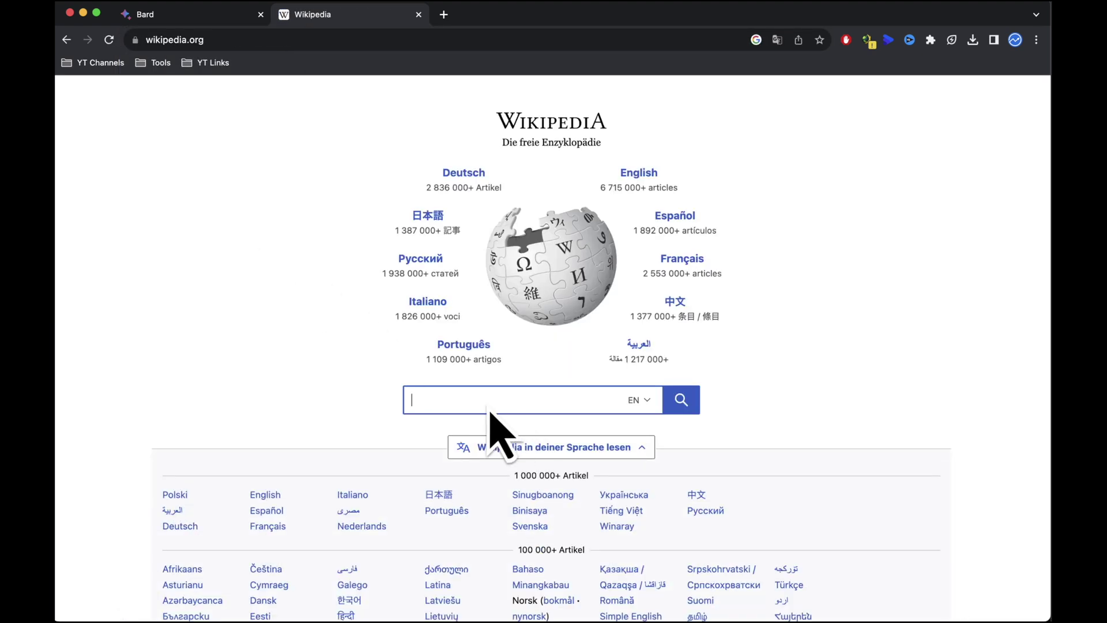
key(BackSpace)
click(494, 426)
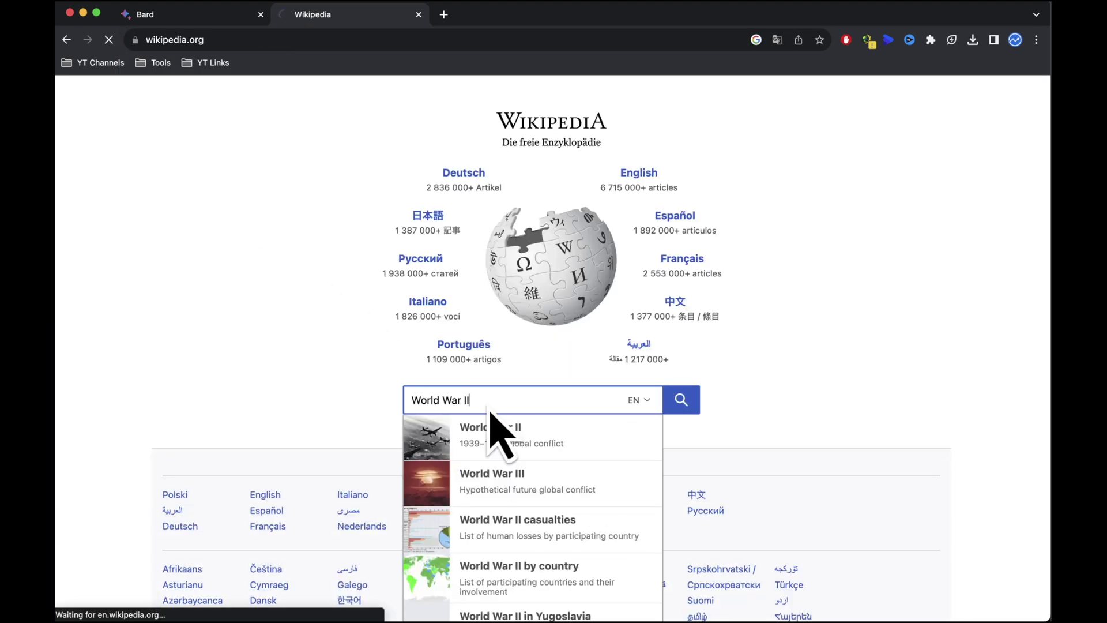
Step: Skim the World War II article and select its URL for copying
scroll(952, 470, down, 15)
scroll(952, 470, down, 15)
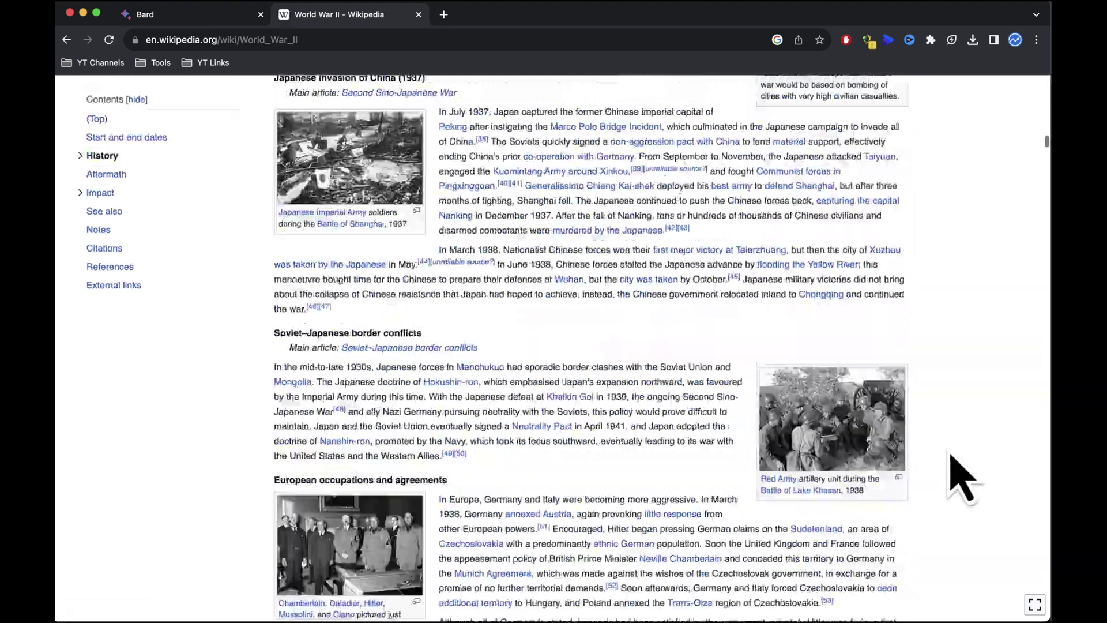
scroll(952, 470, up, 20)
scroll(958, 472, down, 4)
scroll(960, 470, down, 20)
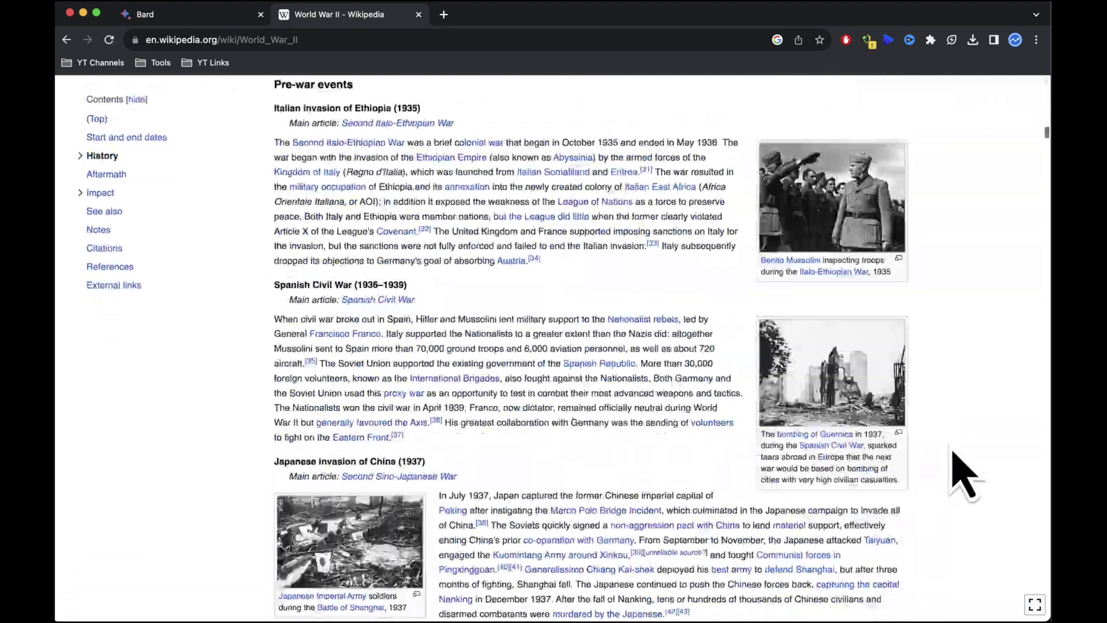
scroll(980, 478, up, 20)
scroll(1012, 496, down, 20)
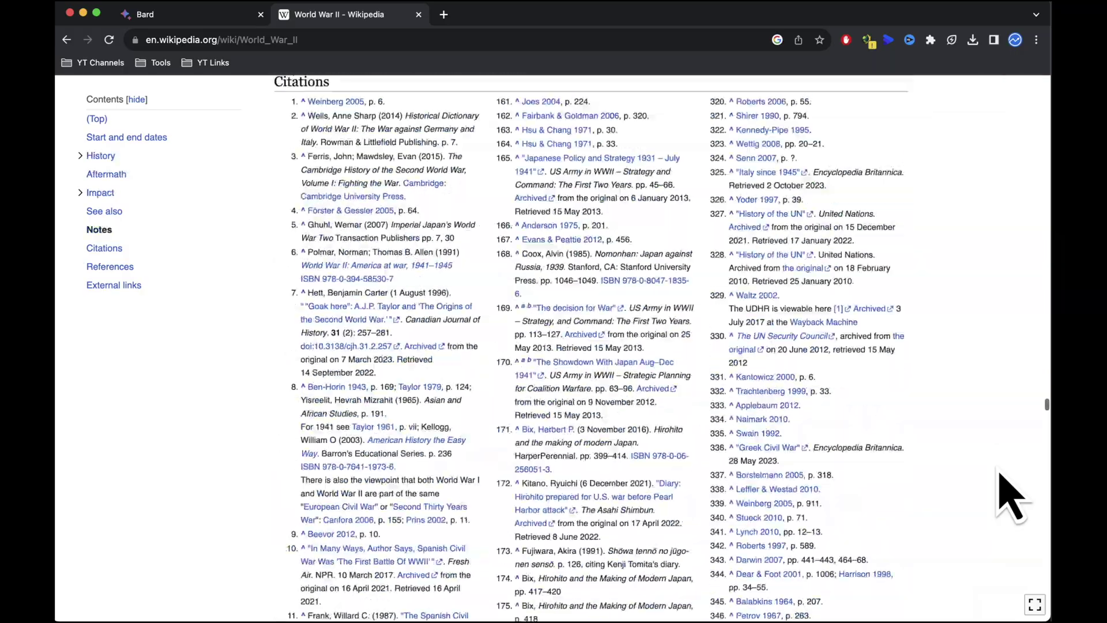
scroll(1013, 496, up, 20)
scroll(1012, 496, up, 20)
click(341, 42)
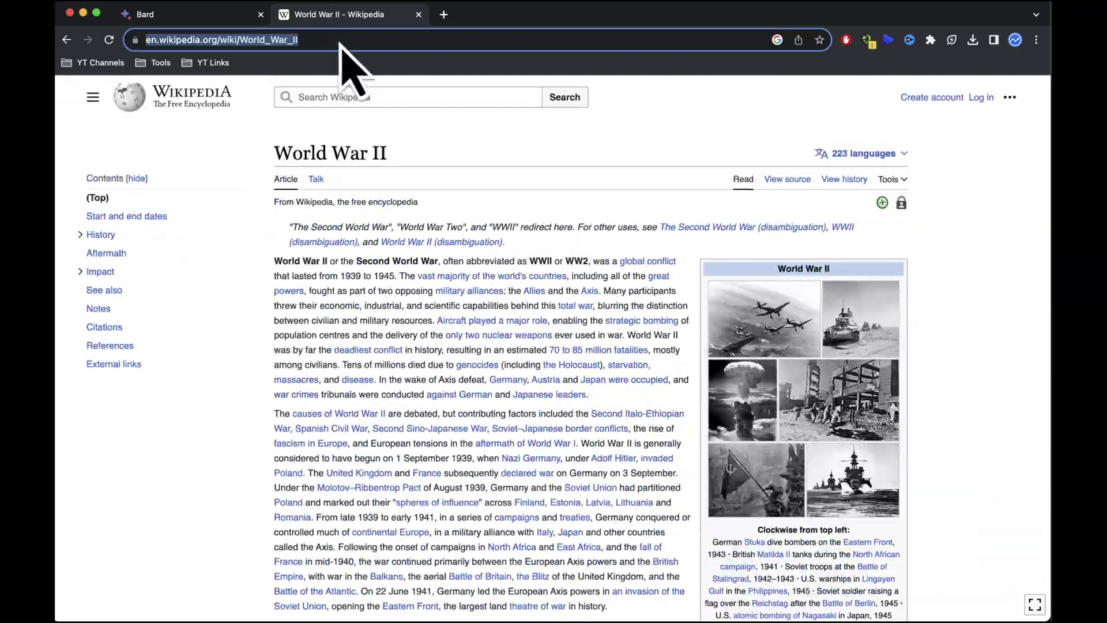
Step: In a new Bard chat, have the World War II Wikipedia article rewritten in under 300 words
click(231, 16)
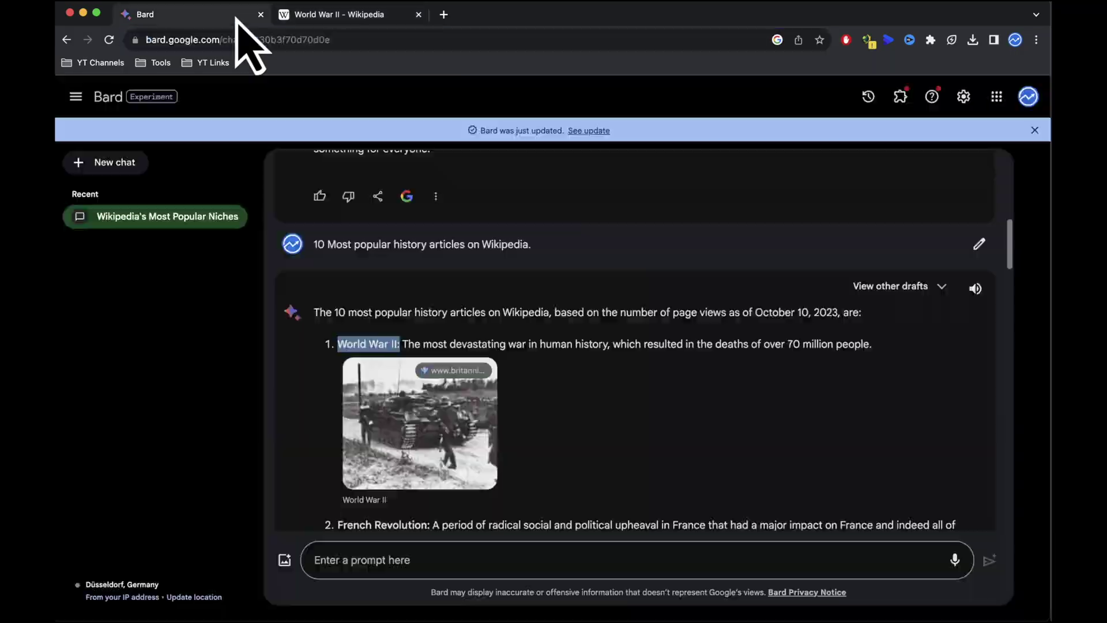
click(434, 560)
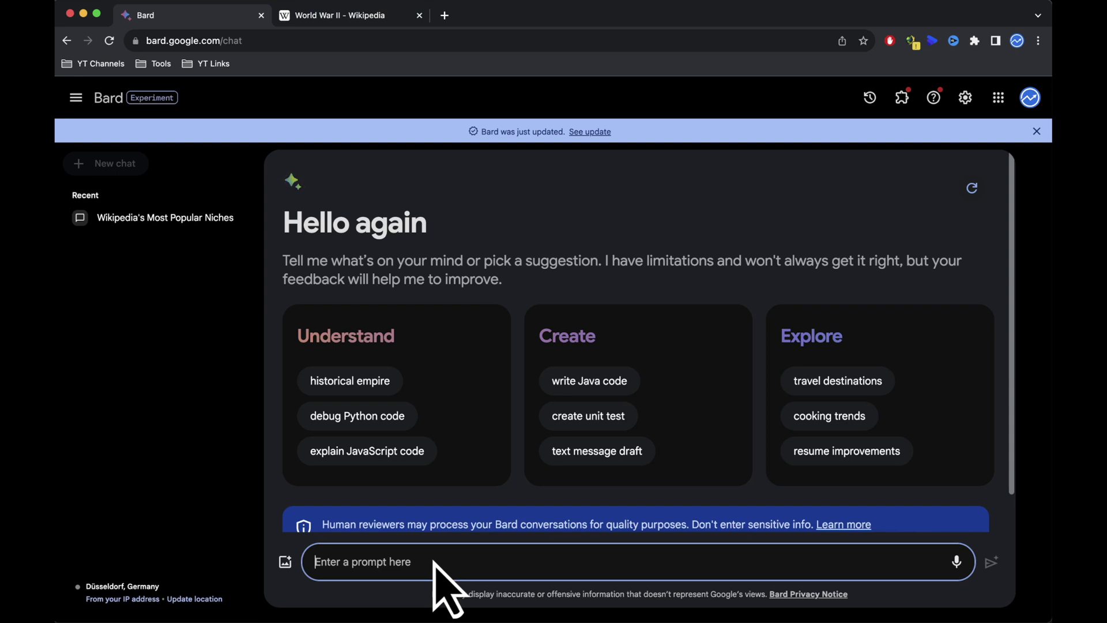
click(998, 569)
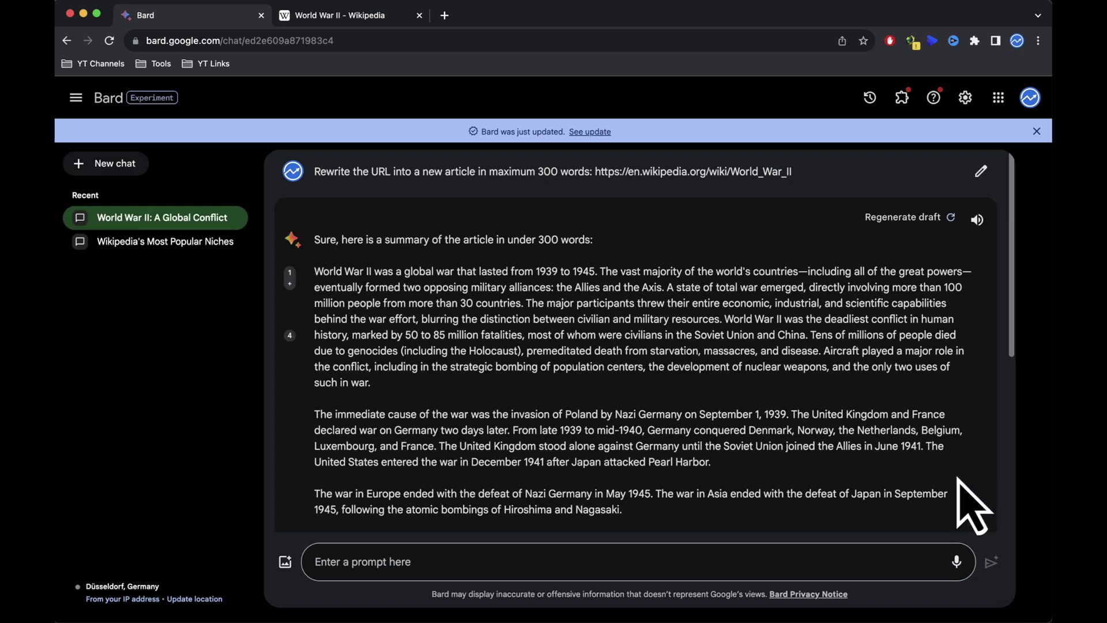
scroll(974, 505, down, 5)
scroll(974, 505, up, 4)
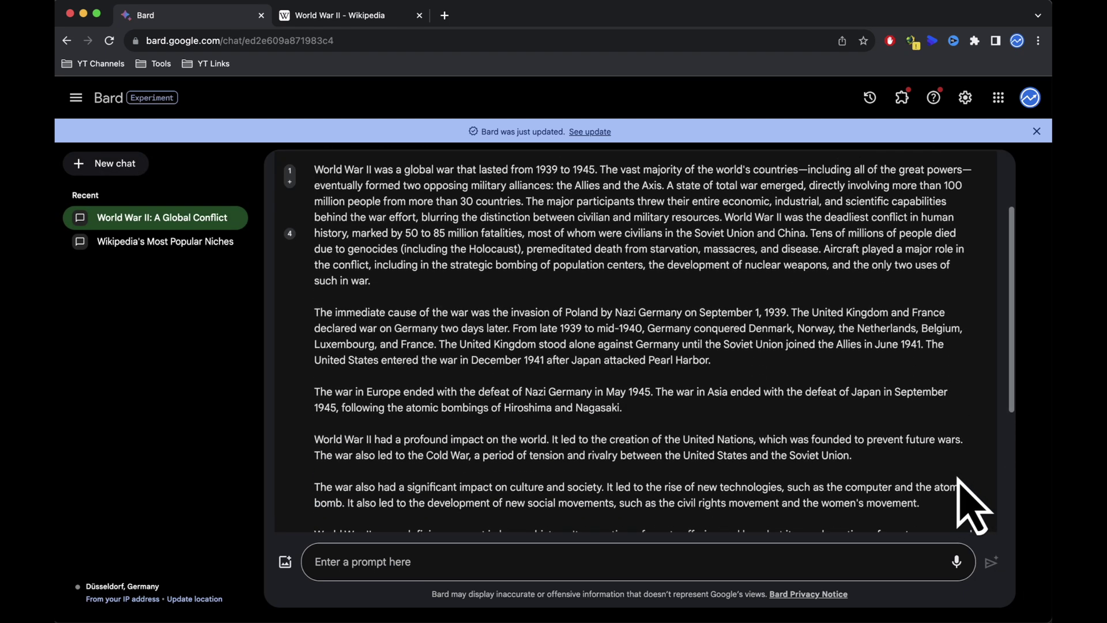
scroll(973, 505, up, 2)
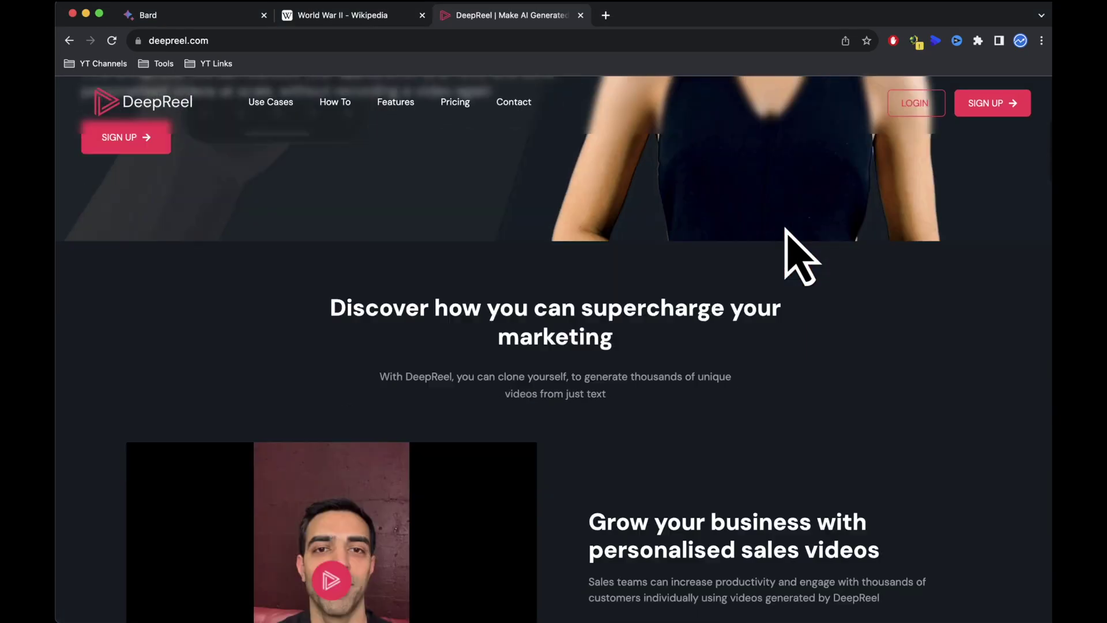
Step: Sign in to DeepReel with the account e-mail, go to Home and start a new AI script
scroll(787, 231, down, 20)
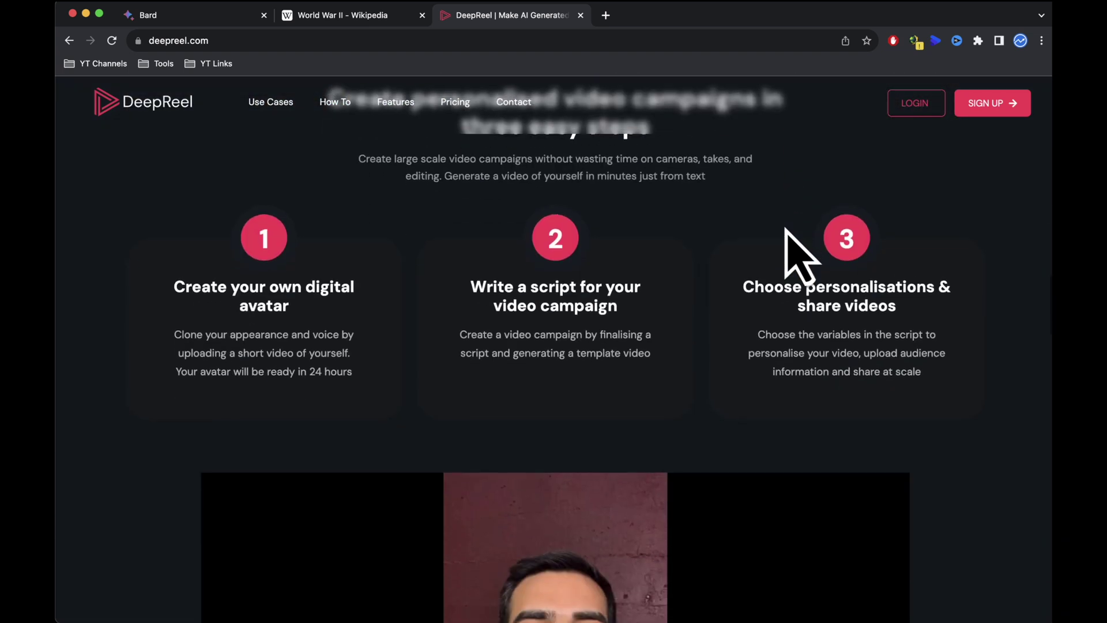
scroll(799, 257, down, 15)
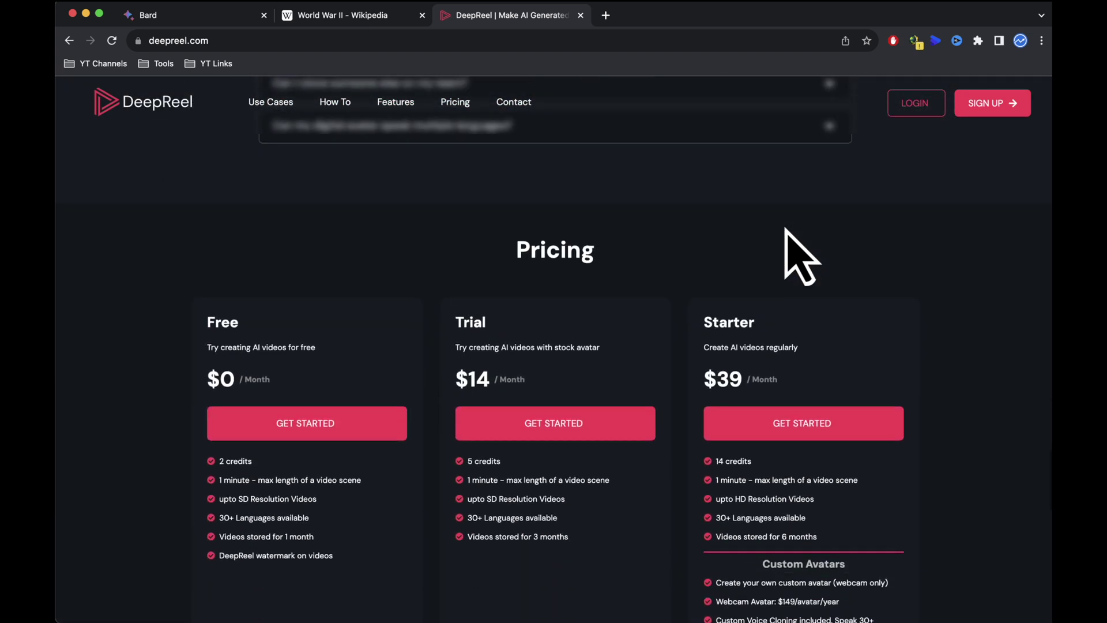
scroll(798, 257, up, 20)
scroll(786, 227, up, 20)
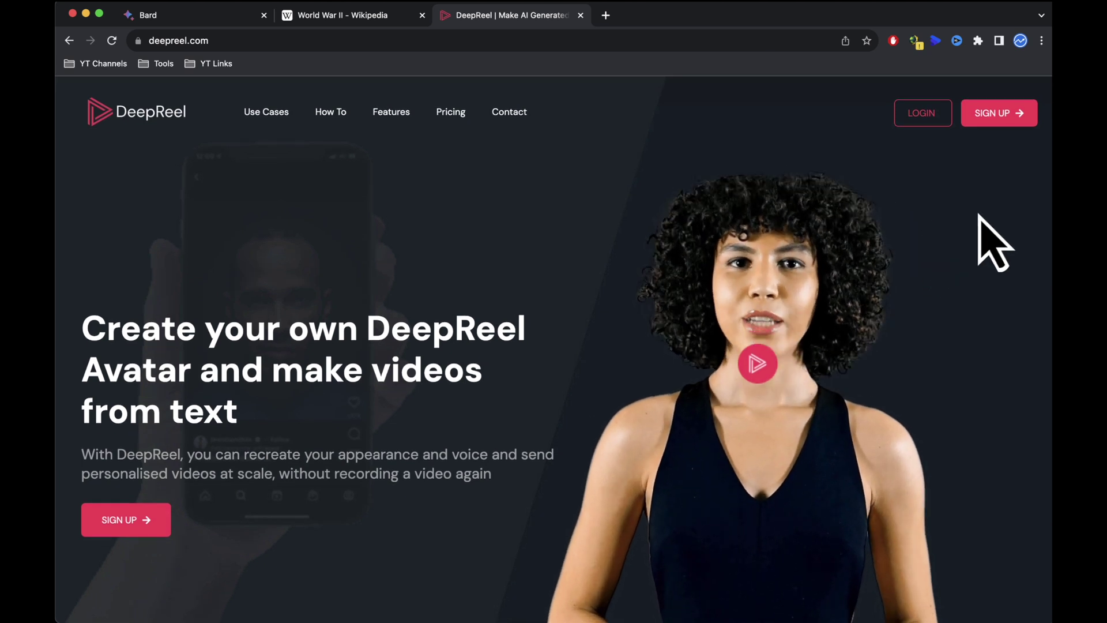
click(1000, 115)
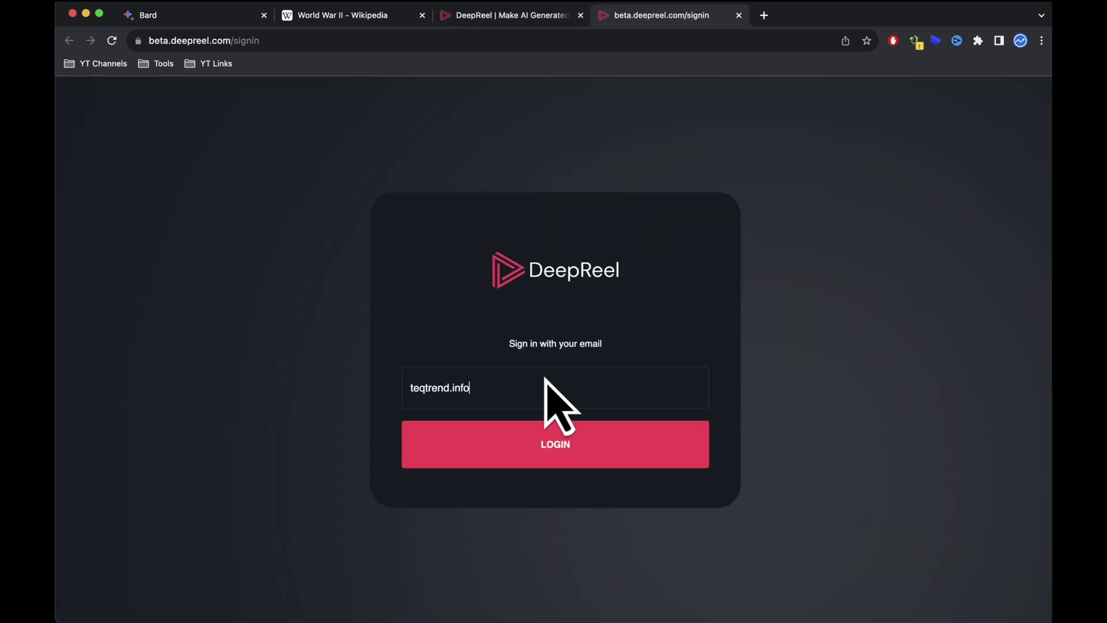
text(@gmail.com)
click(557, 432)
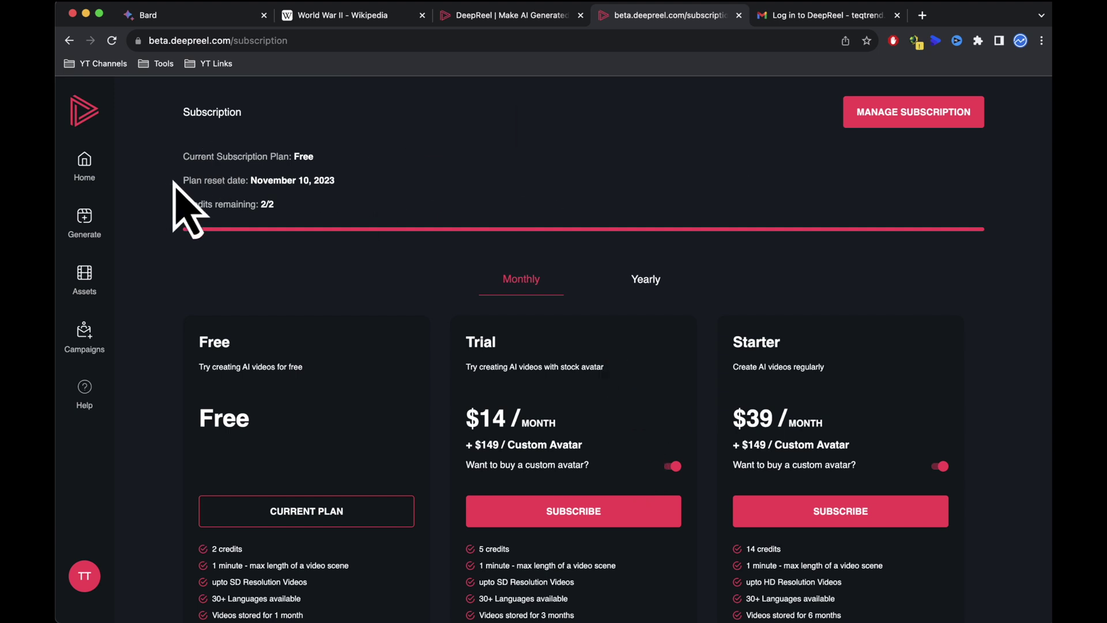
click(85, 167)
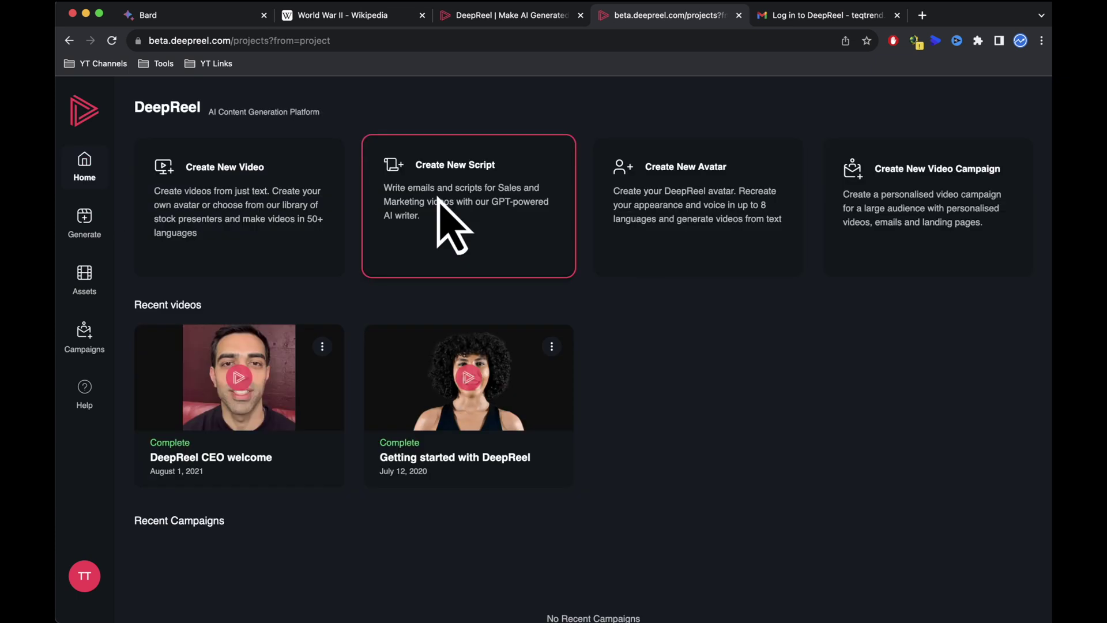
click(439, 199)
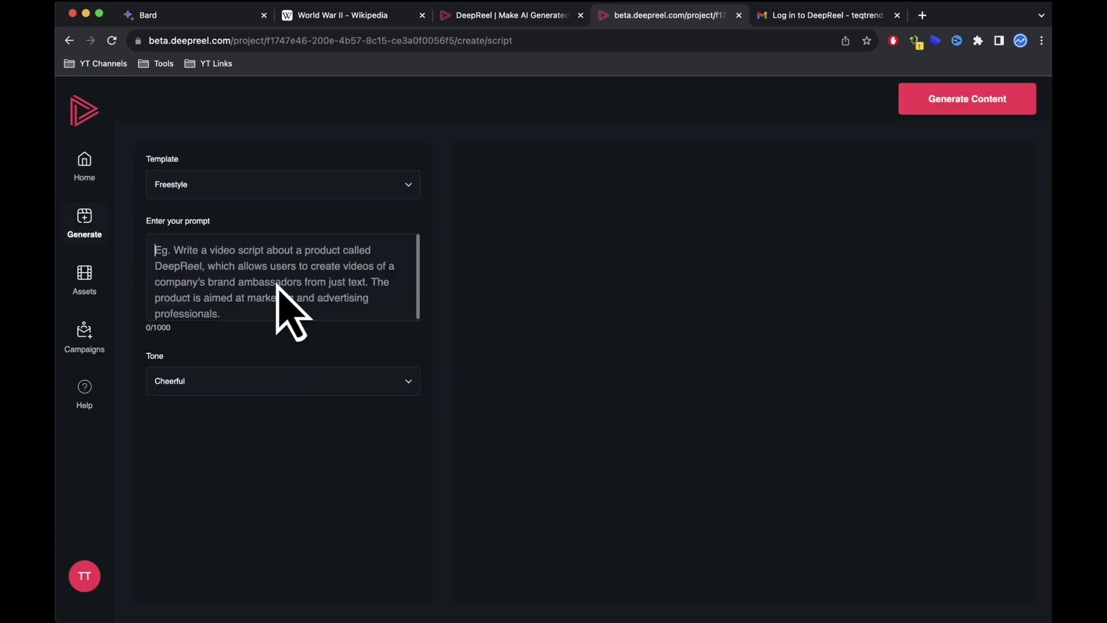
Step: Paste the World War 2 intro prompt, set the tone to Friendly and generate the scripts
text(Write a YouTube video intro script about World War 2)
click(290, 334)
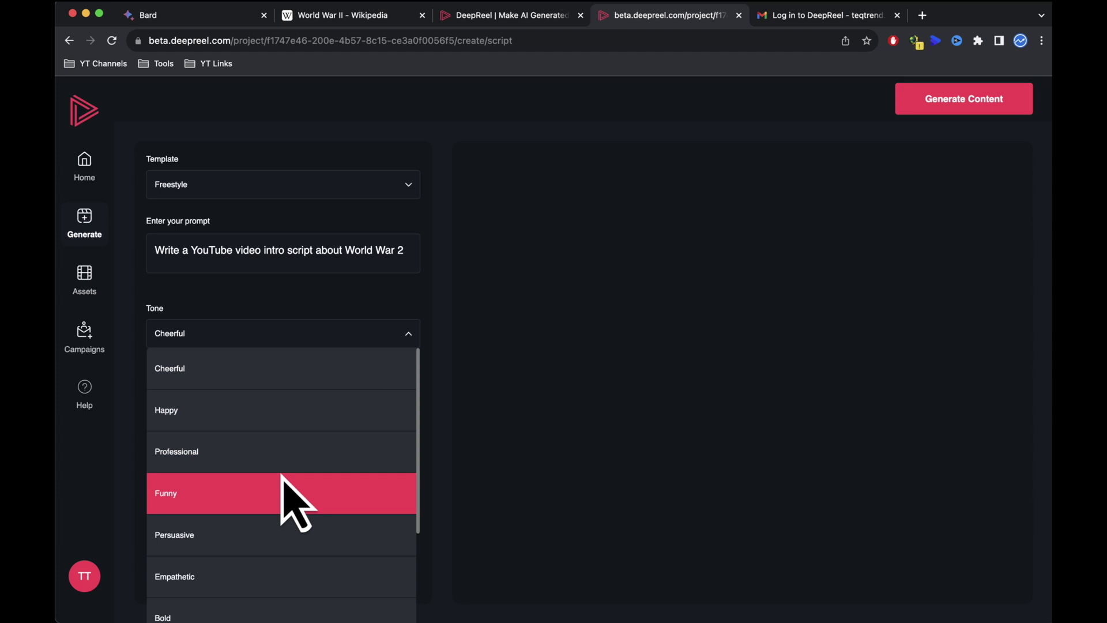
scroll(292, 505, down, 3)
click(231, 539)
click(949, 102)
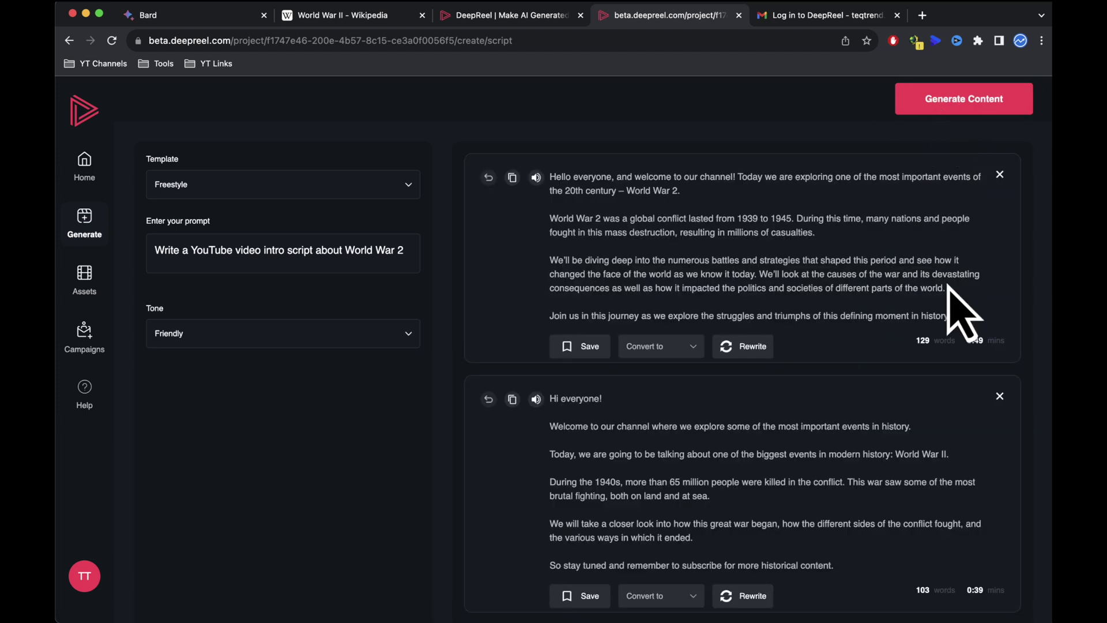
Step: Review the three generated World War 2 intro scripts
scroll(937, 314, down, 3)
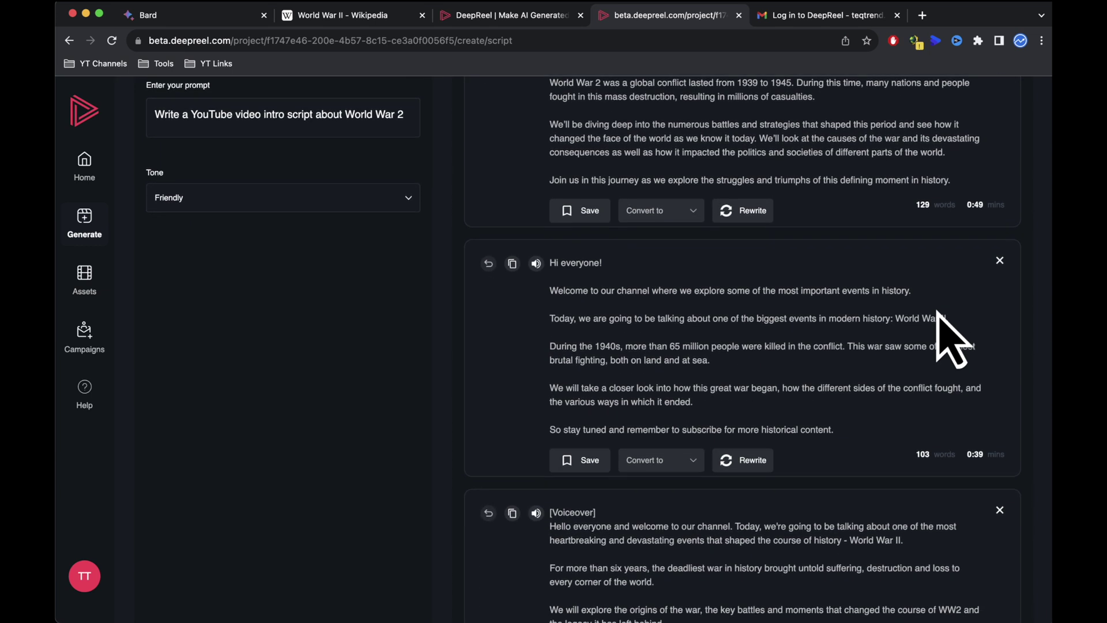
scroll(937, 314, down, 2)
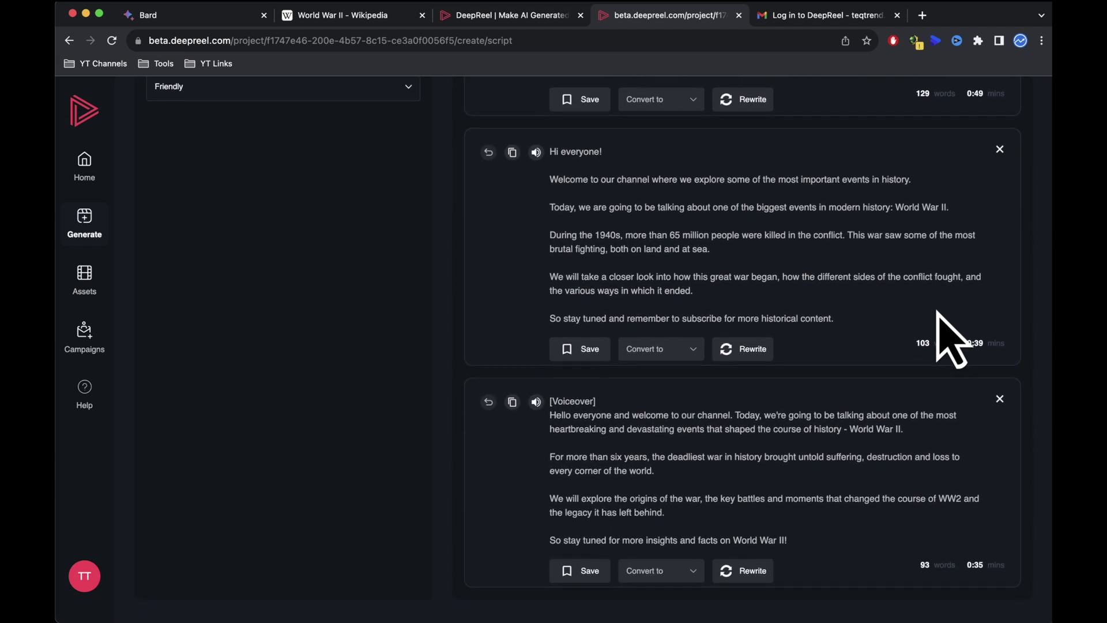
scroll(938, 314, up, 4)
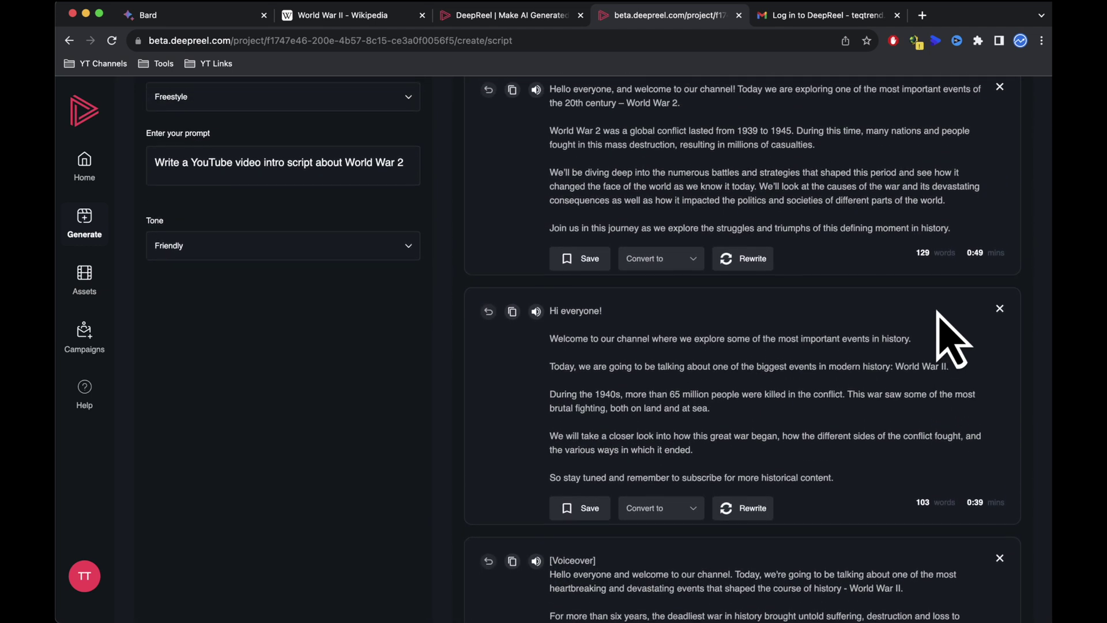
scroll(938, 312, up, 1)
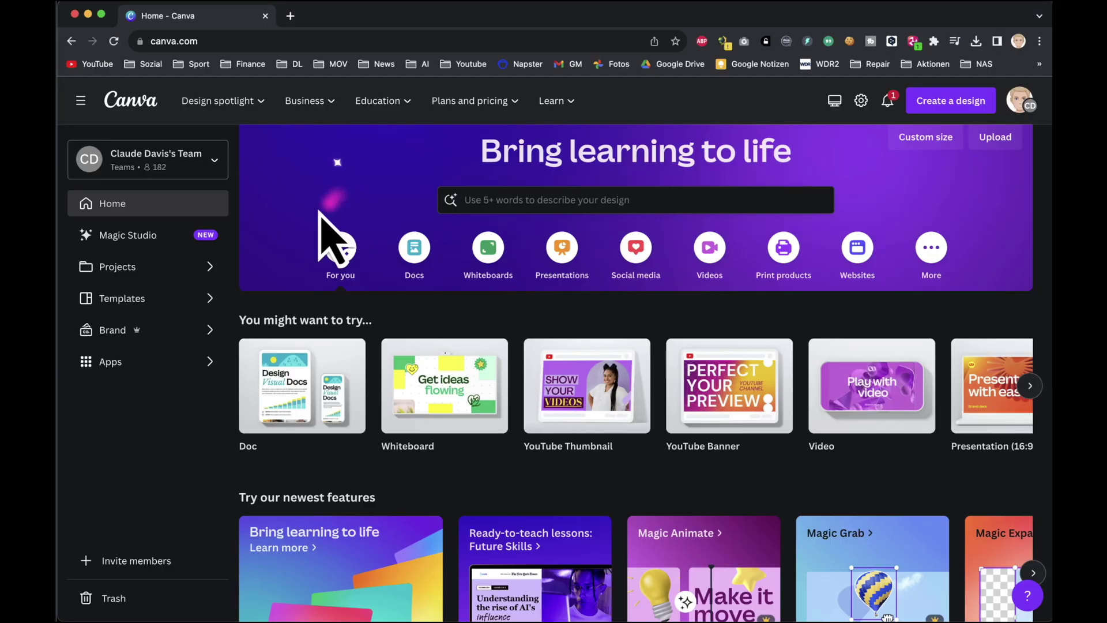
Step: Launch the DeepReel AI Videos app in a new 1920×1080 video design
click(163, 365)
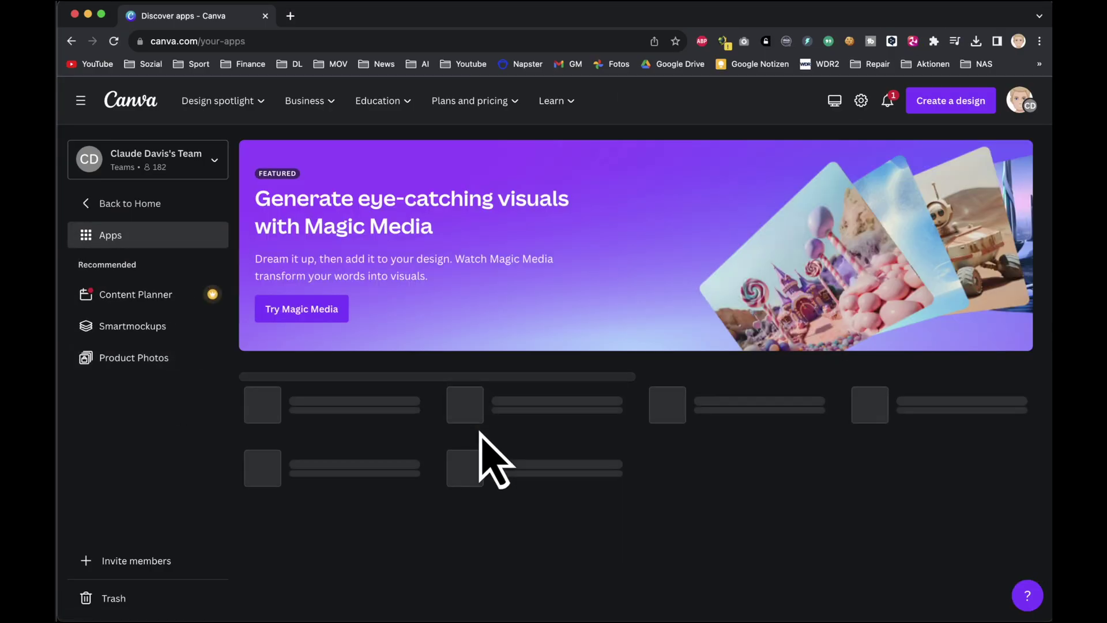
scroll(556, 510, down, 10)
click(844, 153)
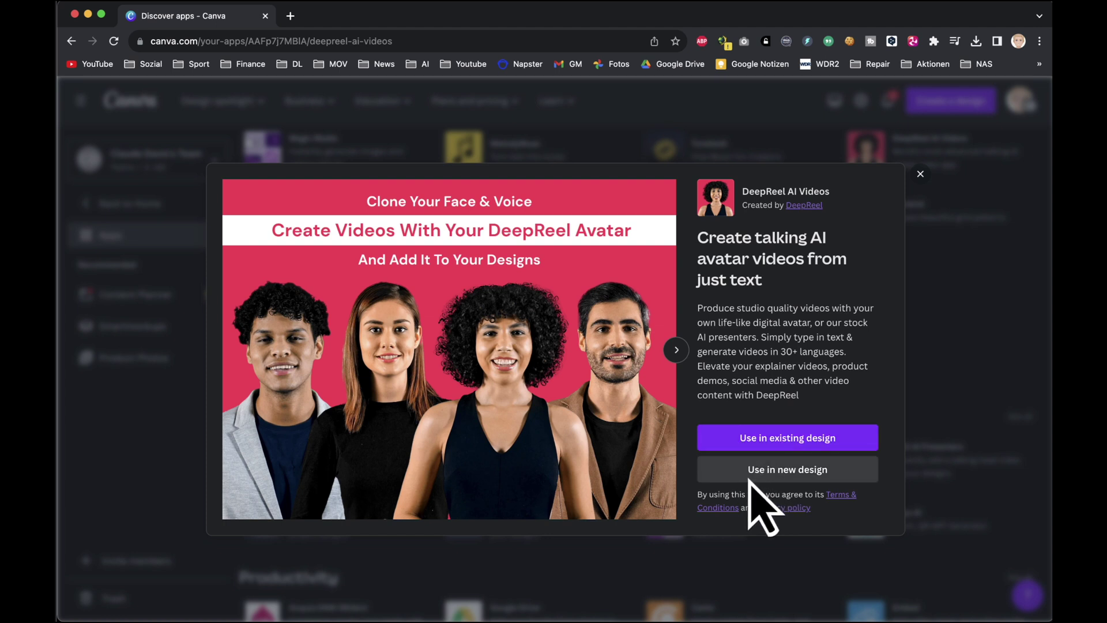
click(743, 473)
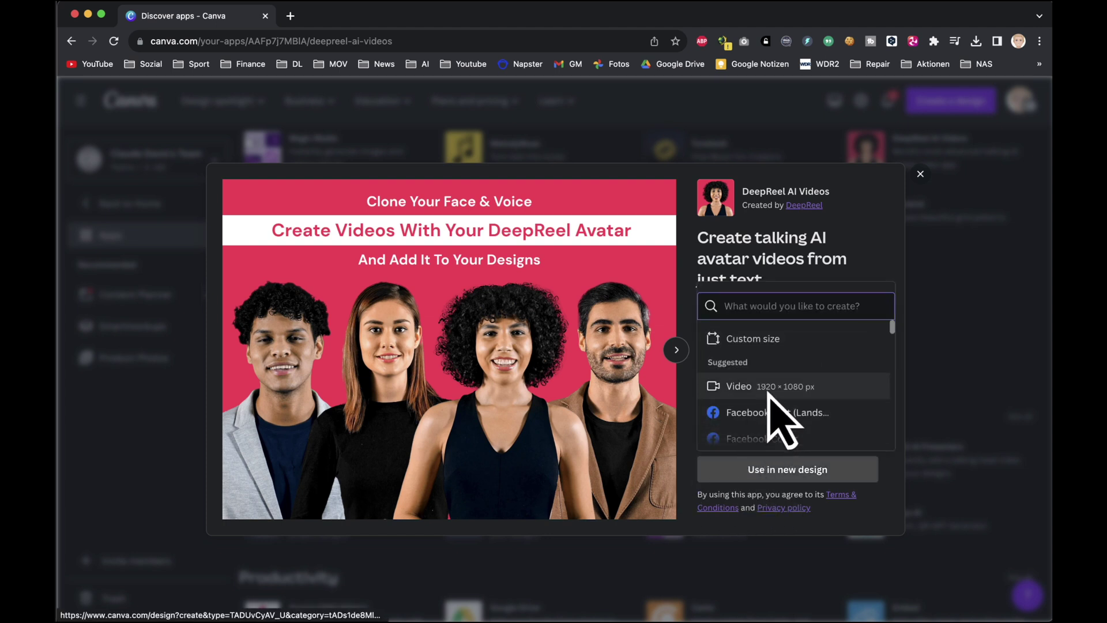
click(769, 389)
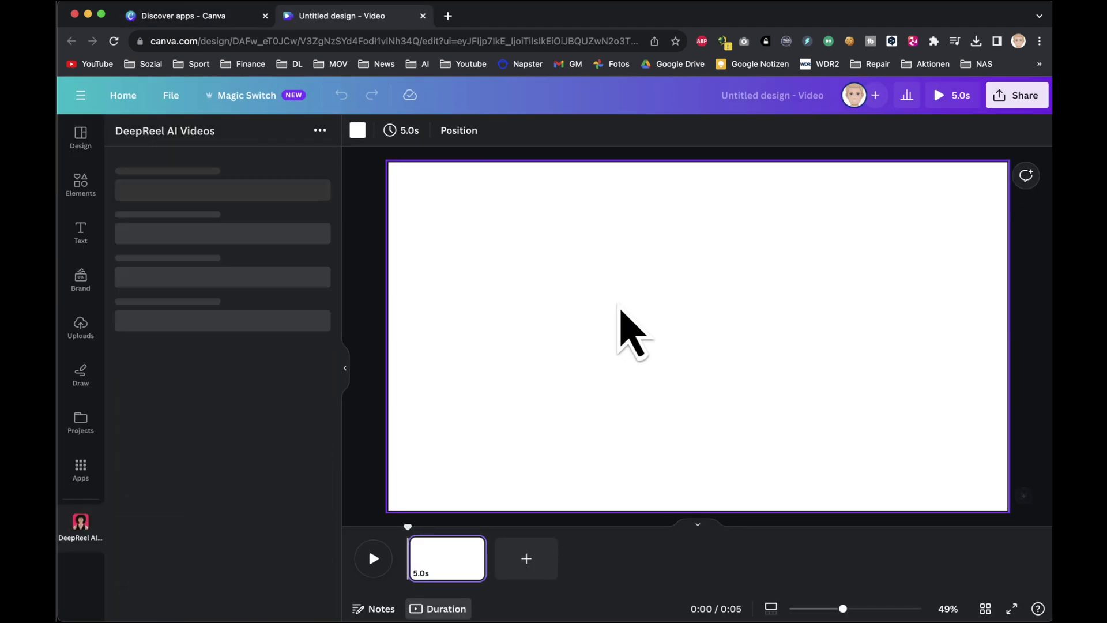
click(259, 453)
Step: Connect DeepReel by entering the account e-mail and the emailed verification code
click(495, 397)
text(te)
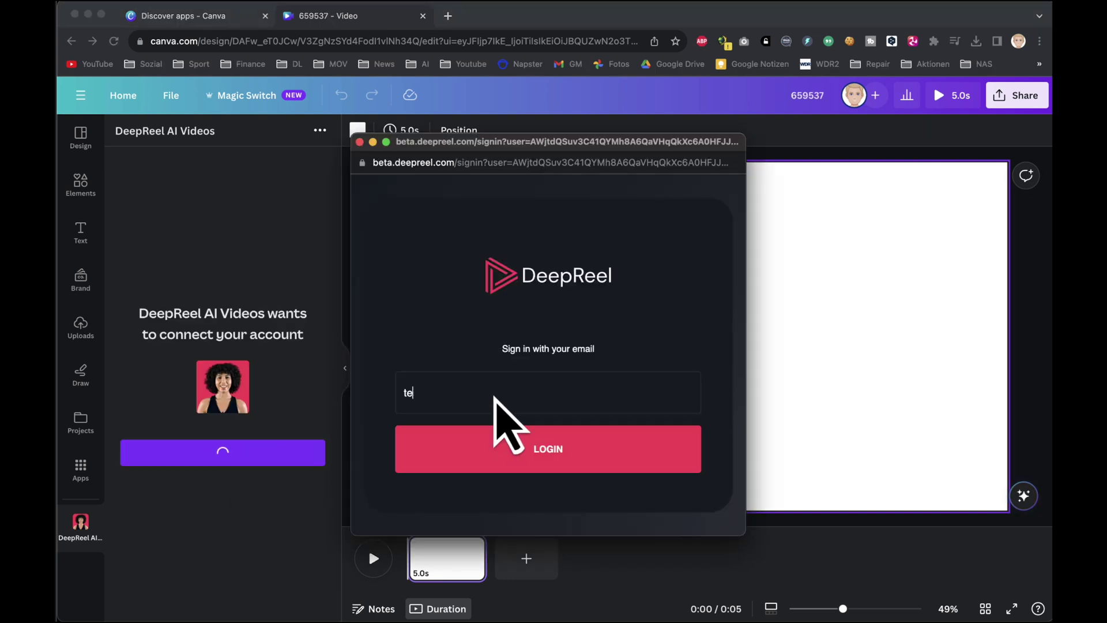
key(Return)
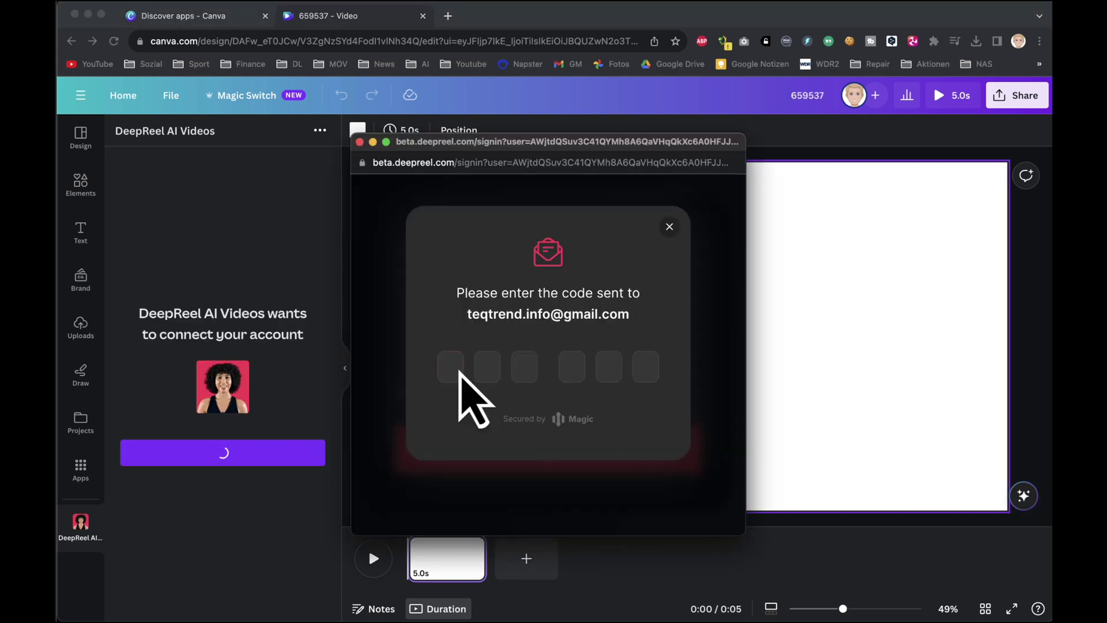
key(ctrl+v)
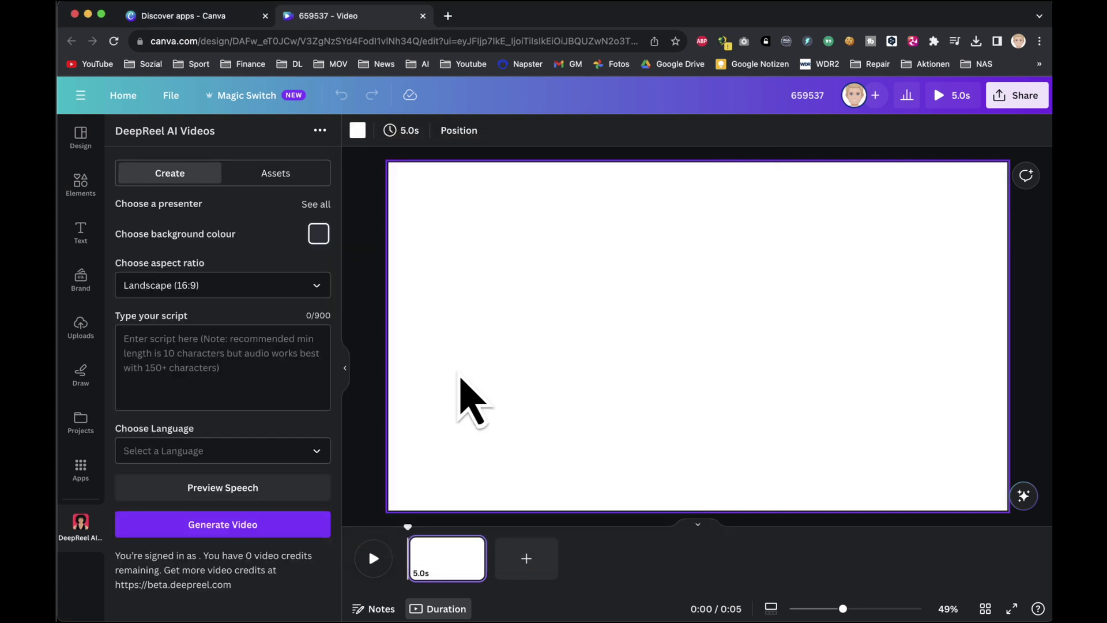
Step: Choose Elly as the presenter with a green background
scroll(282, 346, down, 1)
scroll(273, 326, up, 1)
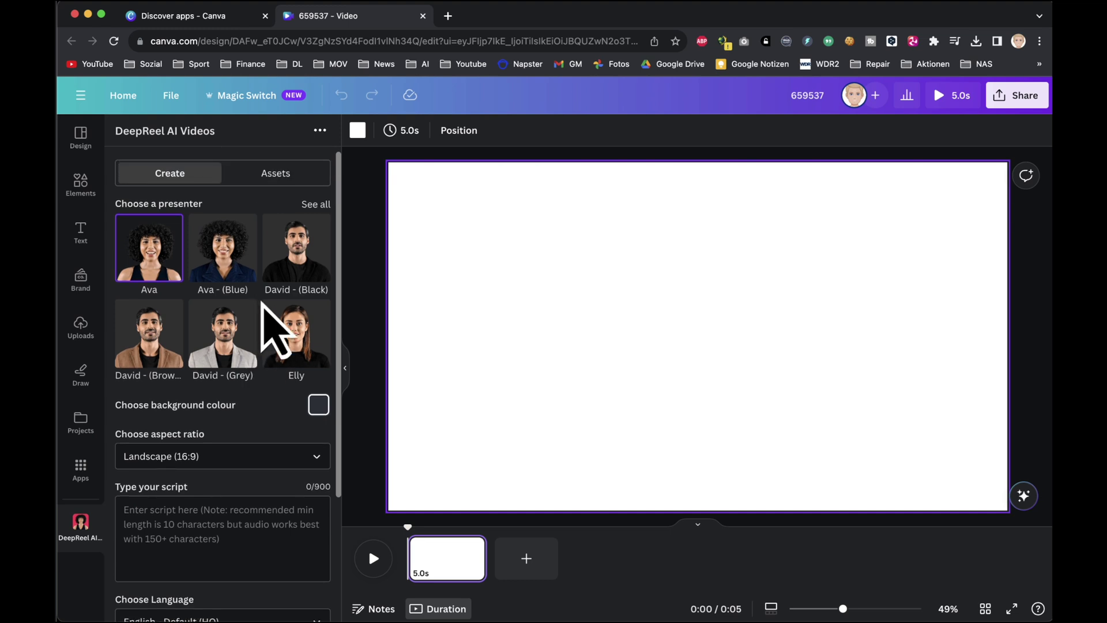
click(301, 356)
click(317, 404)
click(455, 420)
Step: Paste the 718-character WWII script and set the speech language to English (HQ)
click(196, 539)
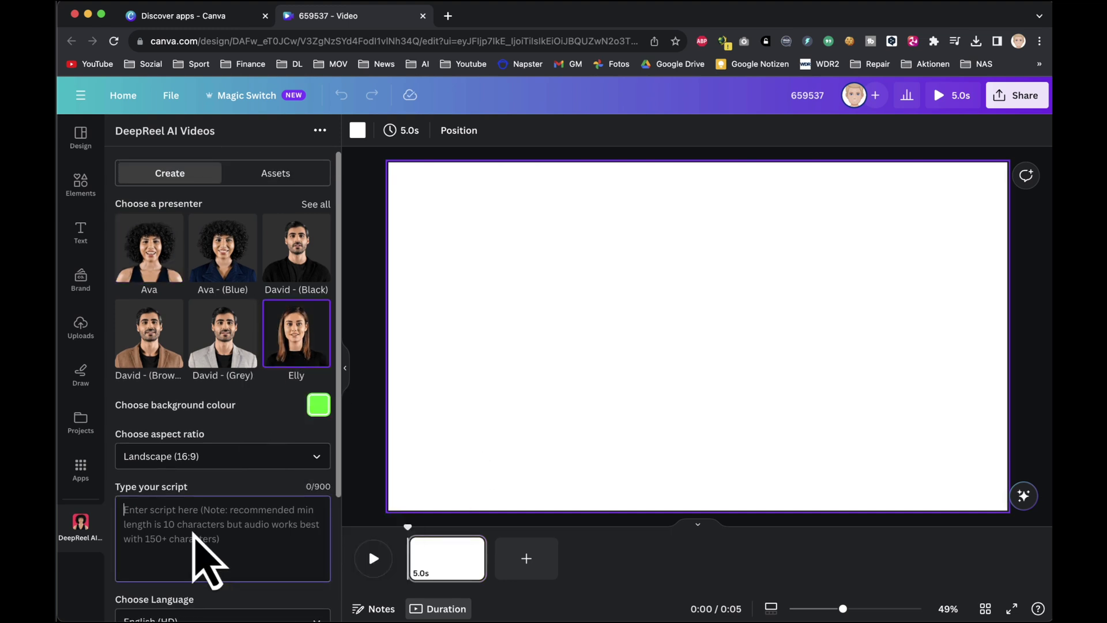
key(super+v)
scroll(207, 571, down, 2)
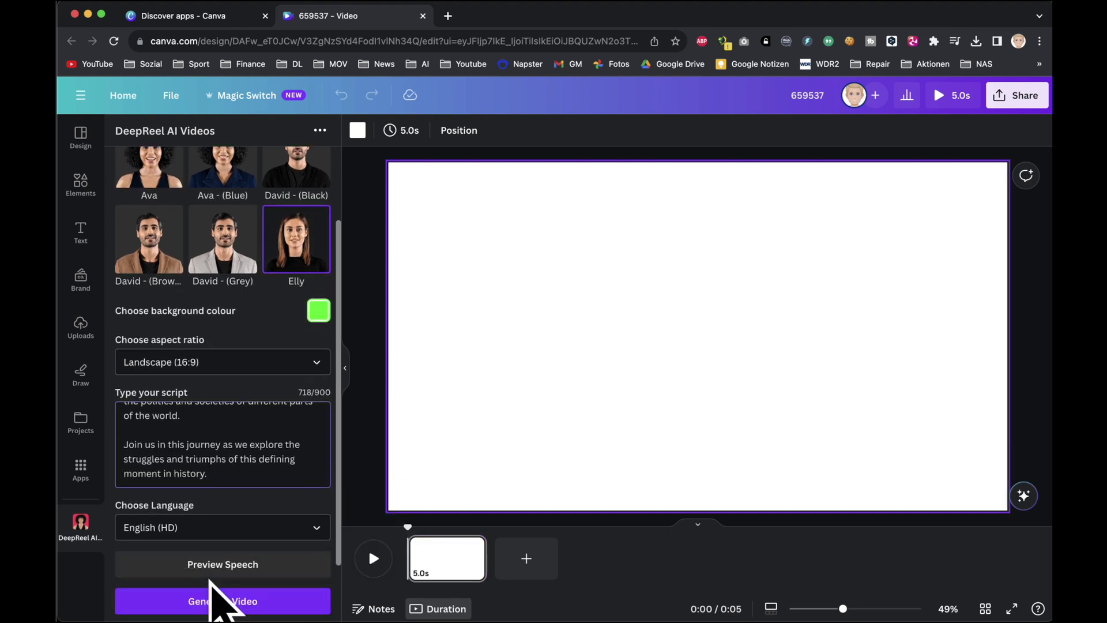
click(197, 533)
click(209, 494)
scroll(252, 522, down, 2)
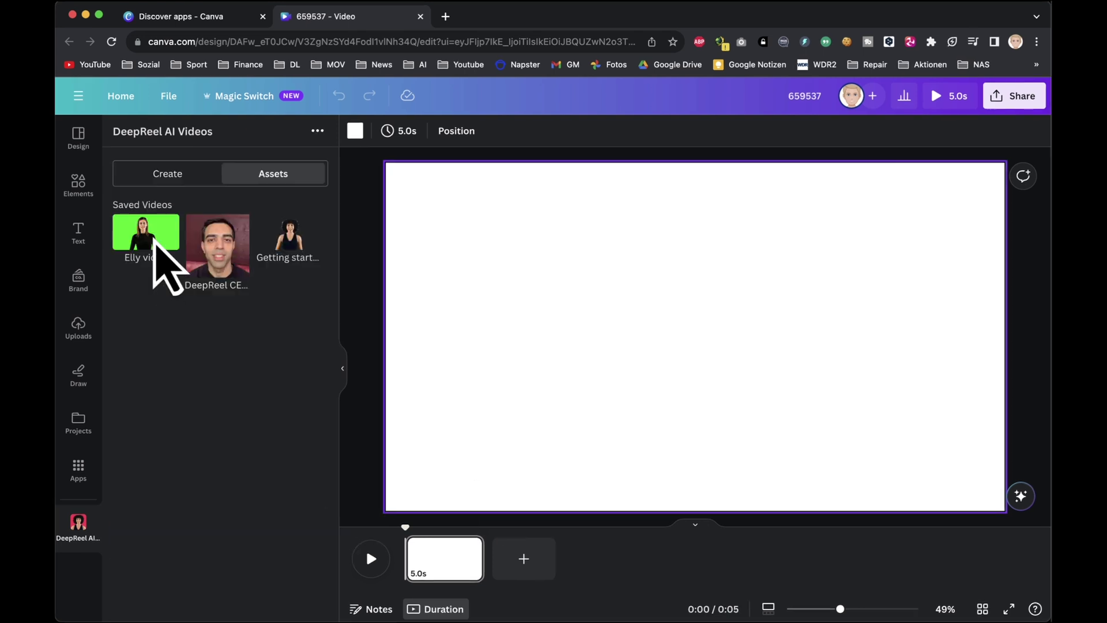
Step: Place the Elly green-screen video on page 1 and resize it to cover the whole canvas
click(154, 240)
drag(610, 296, 993, 512)
drag(406, 184, 382, 155)
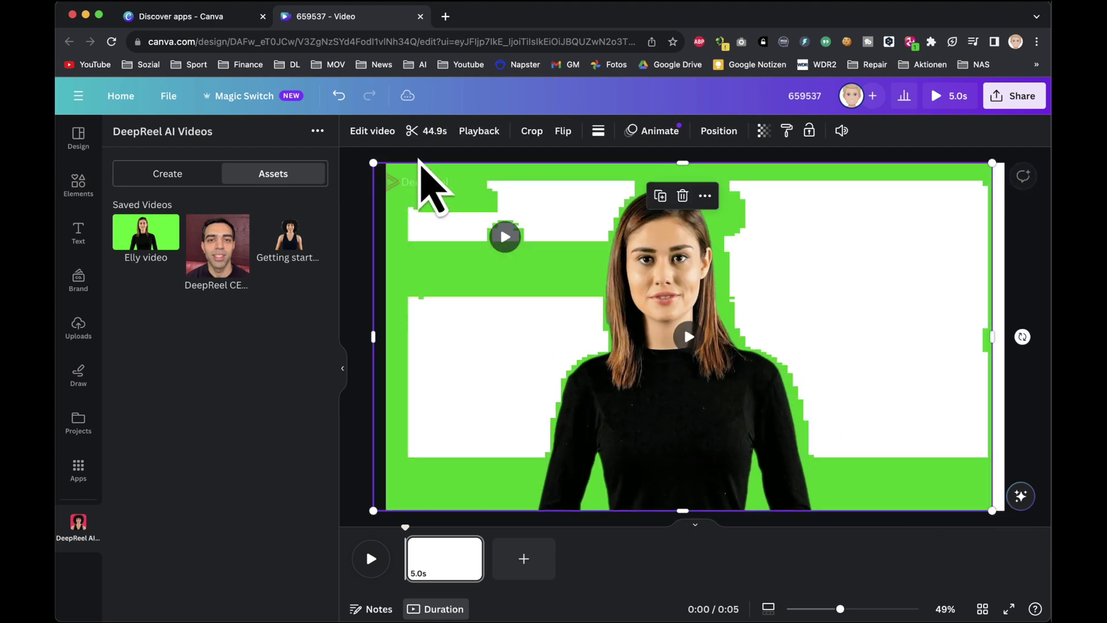
drag(559, 362, 534, 359)
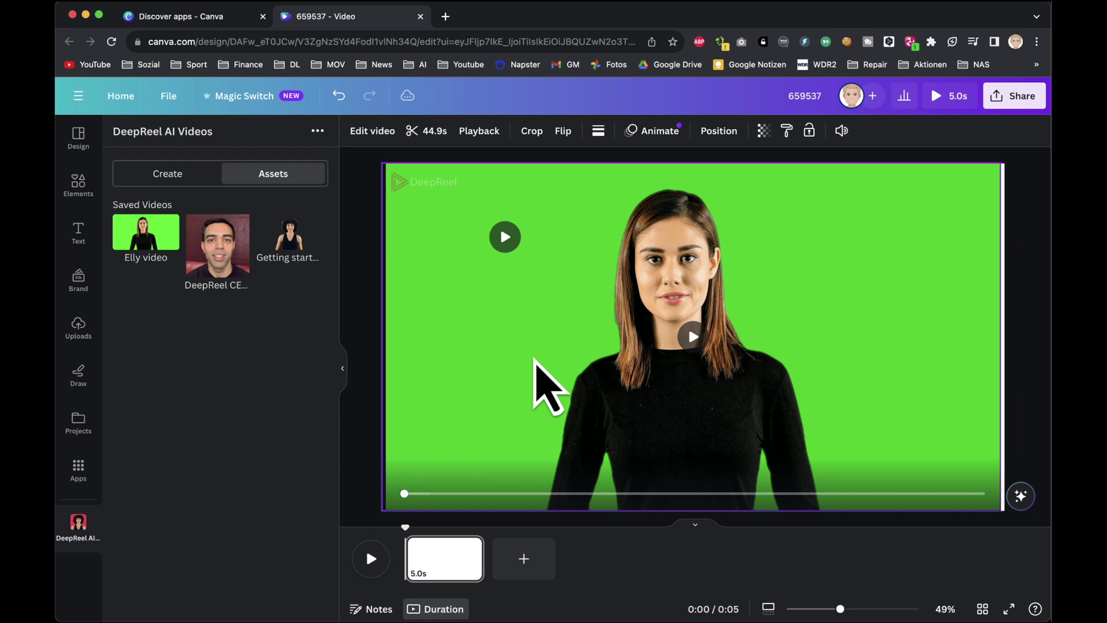
drag(533, 360, 533, 356)
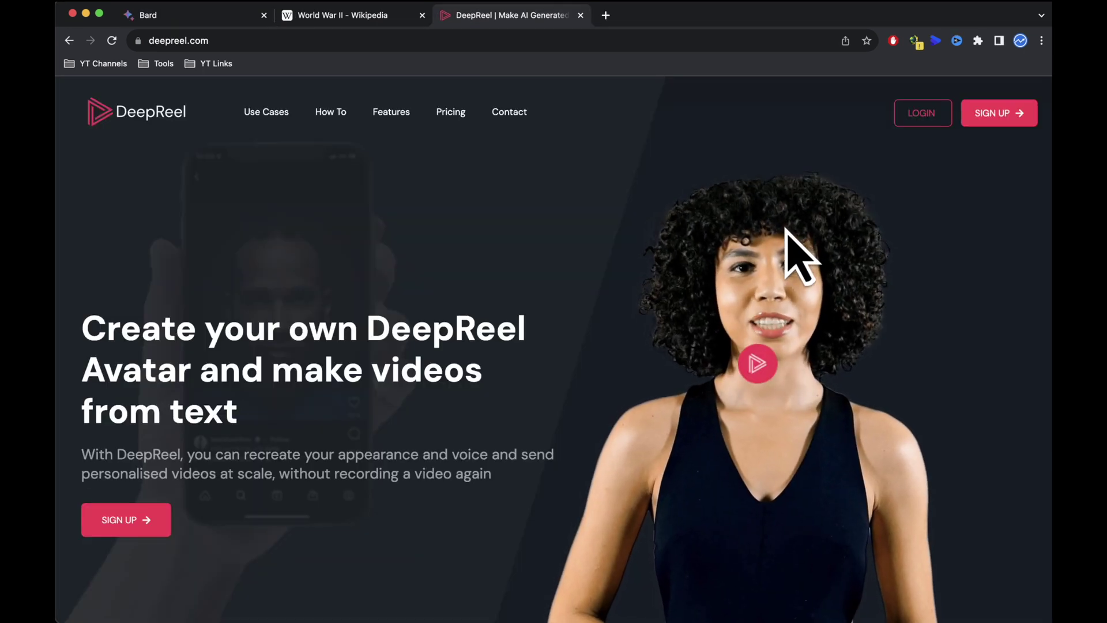
scroll(801, 254, down, 5)
scroll(787, 229, down, 15)
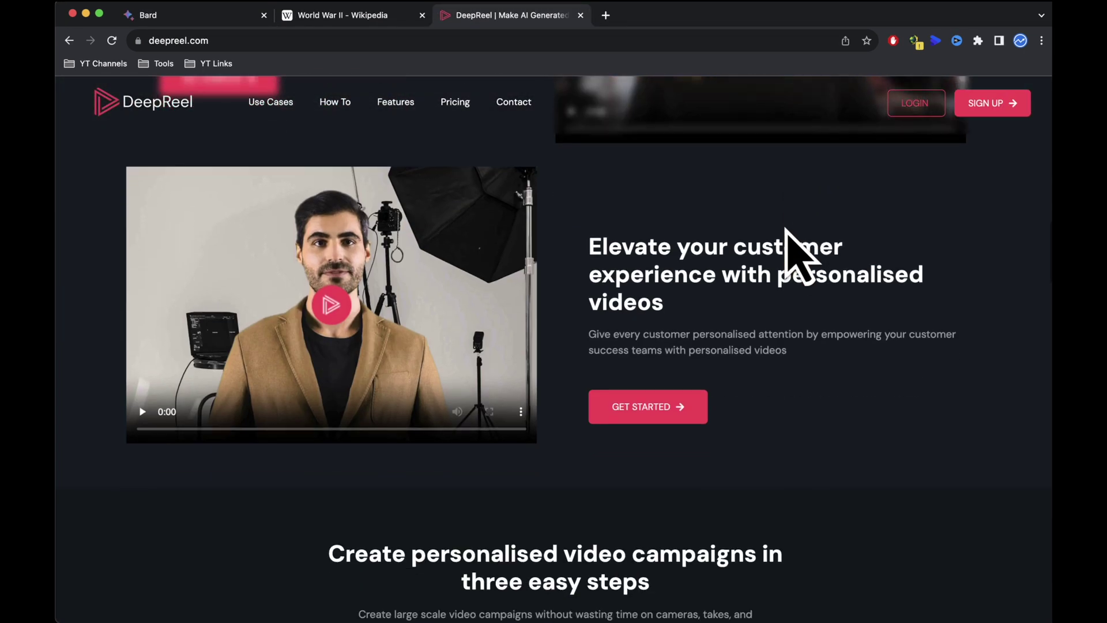
scroll(786, 231, down, 5)
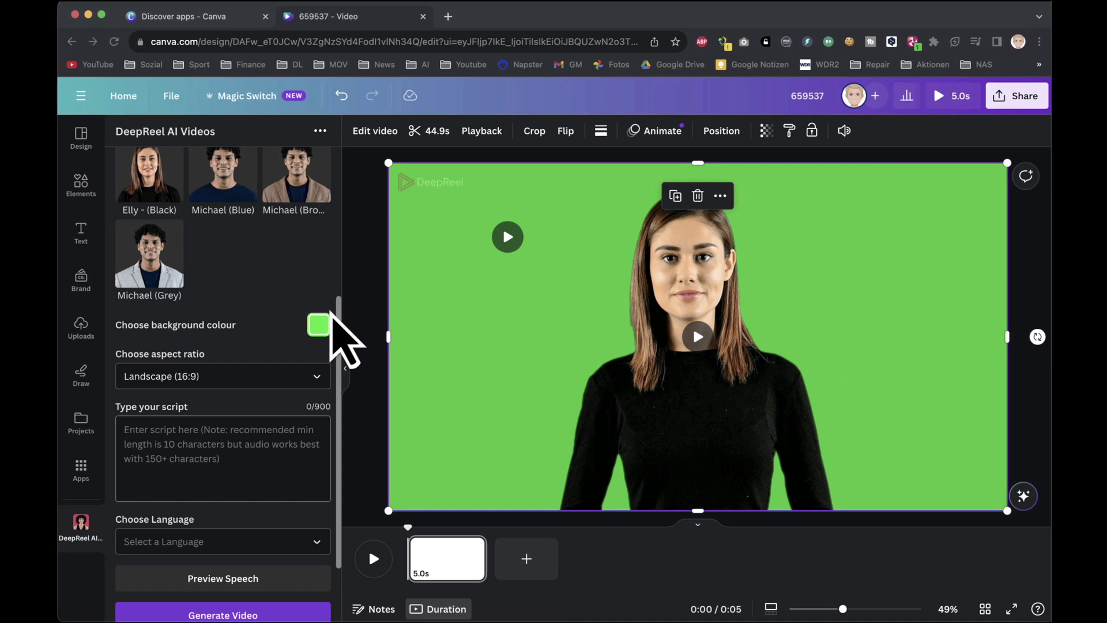
Step: Paste a WWII paragraph as the DeepReel script, keep English (HQ) as the language, and generate the video
click(227, 451)
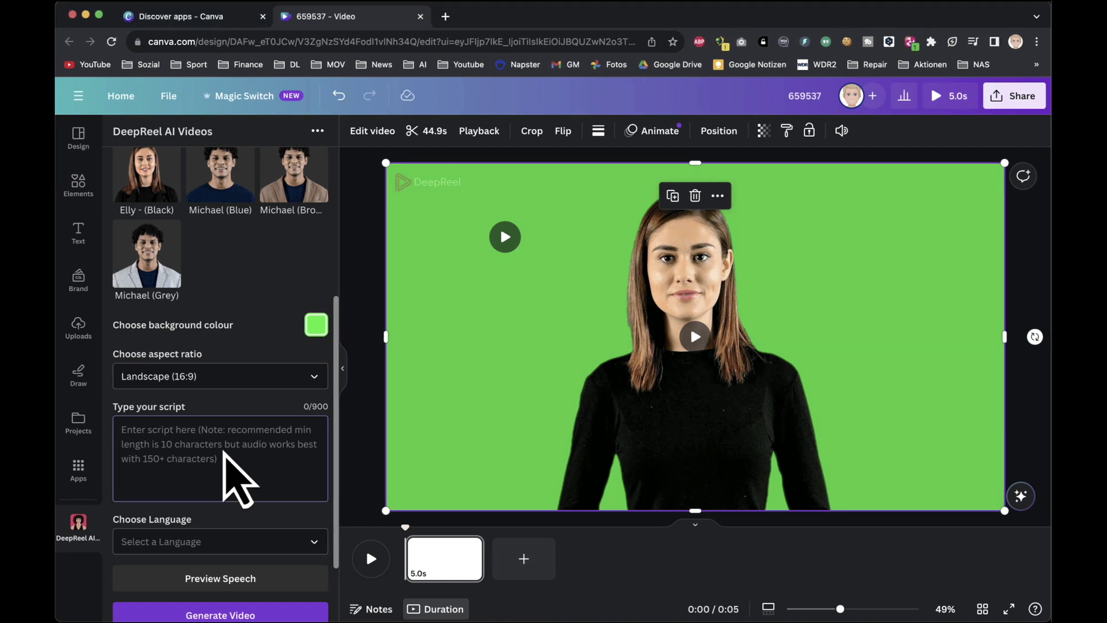
key(super+v)
click(218, 540)
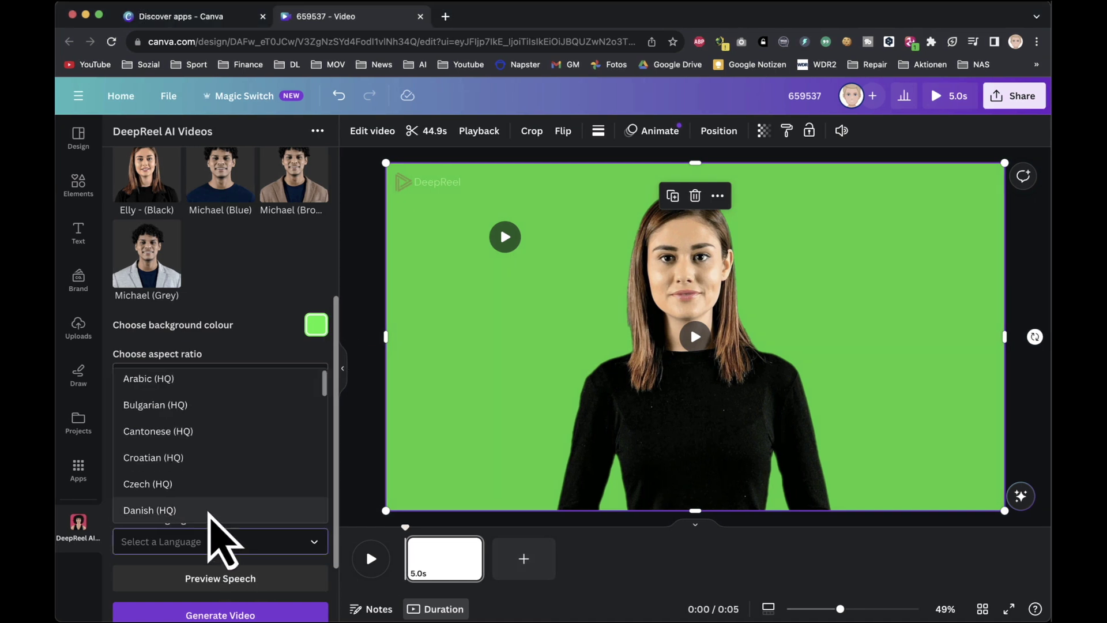
scroll(209, 511, down, 3)
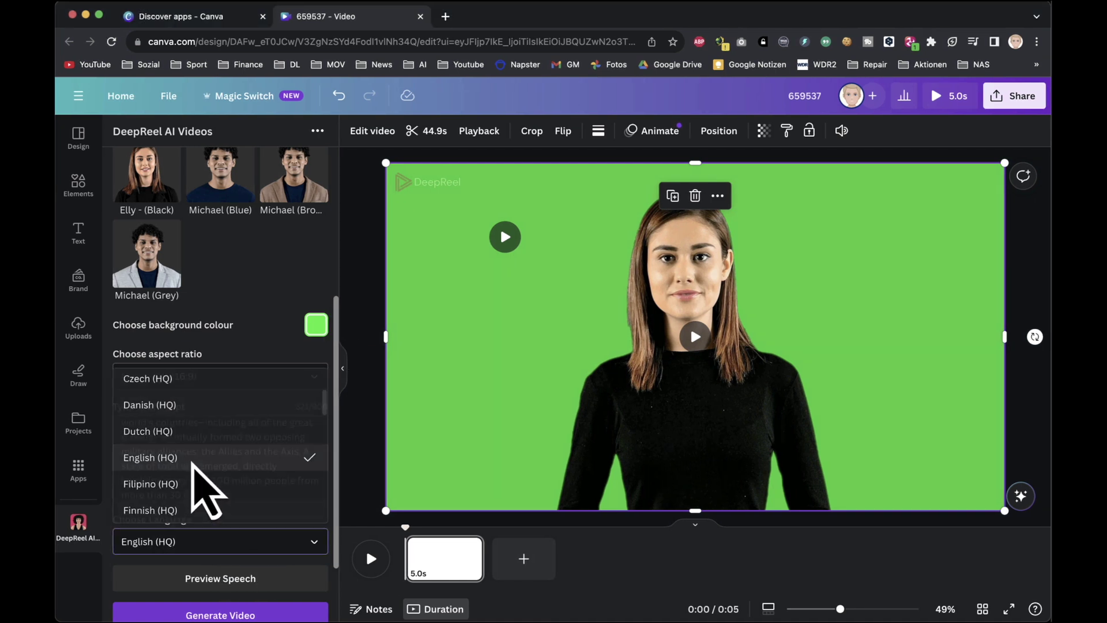
click(192, 460)
scroll(260, 583, down, 2)
click(252, 534)
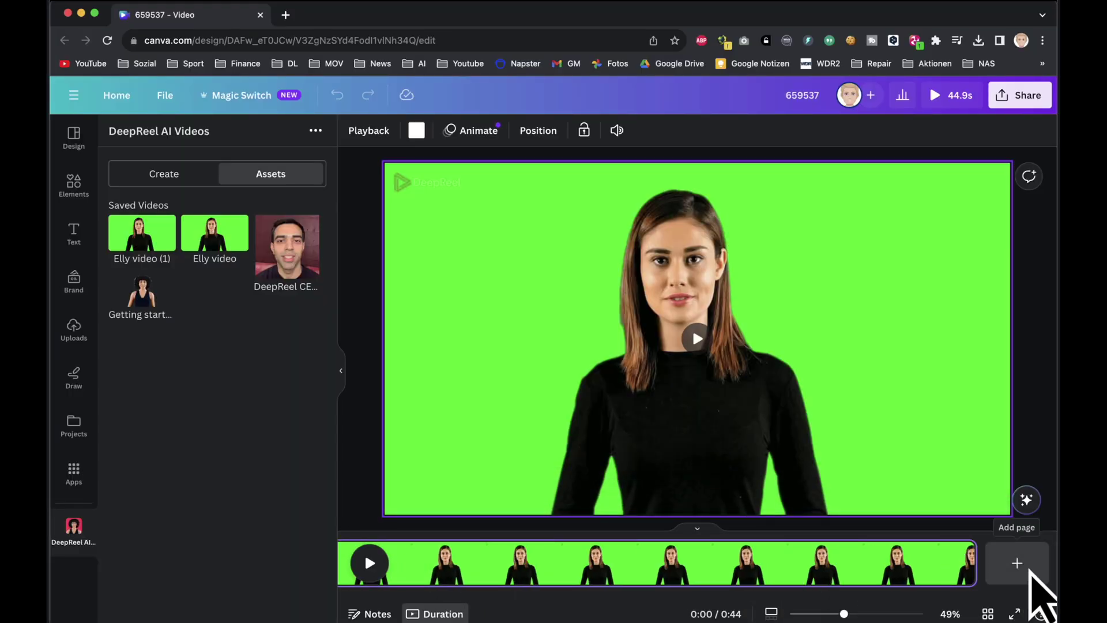
Step: Add a second page and stretch the Elly video (1) clip to fill it
click(1017, 563)
click(172, 228)
drag(610, 295, 999, 514)
drag(404, 180, 381, 164)
click(368, 336)
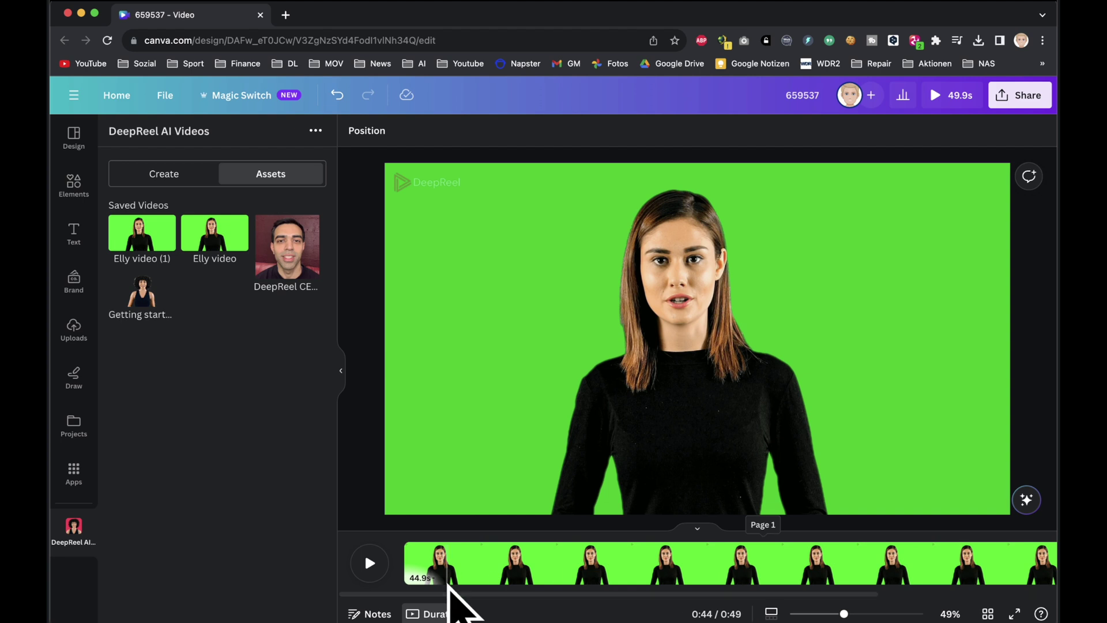
click(480, 567)
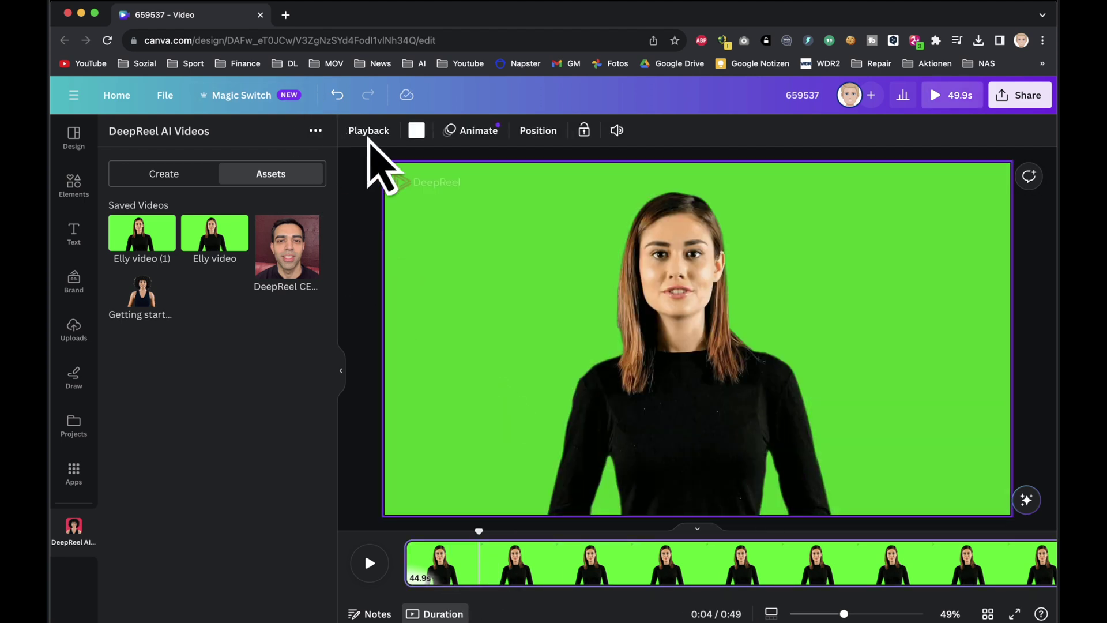
Step: Apply the Background Remover effect to the Elly avatar clip to strip its green screen
double_click(468, 261)
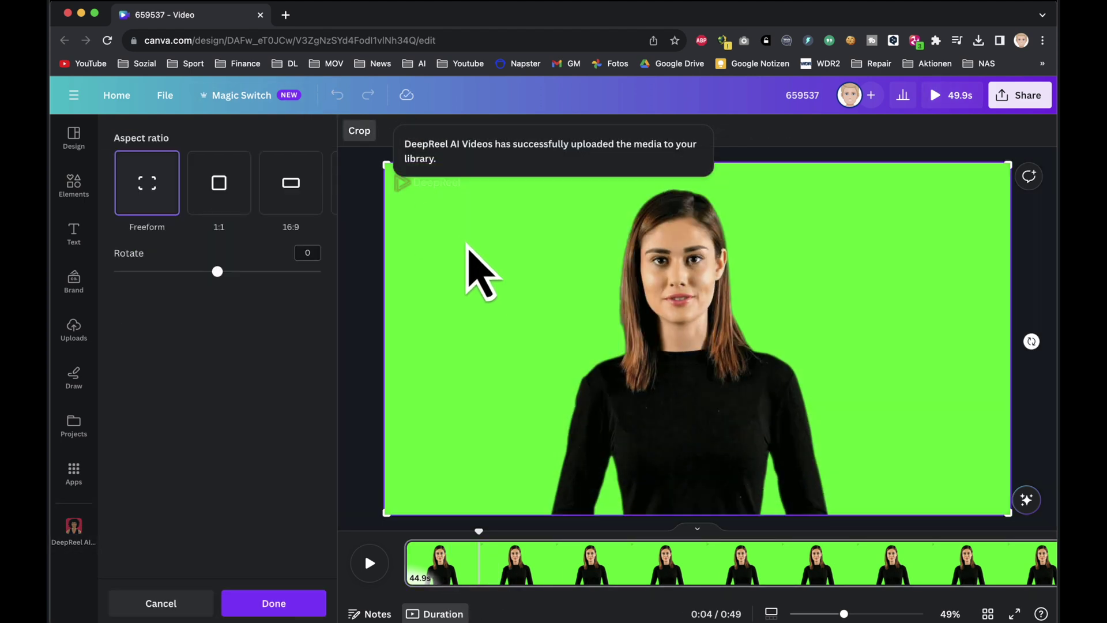
key(Escape)
click(372, 133)
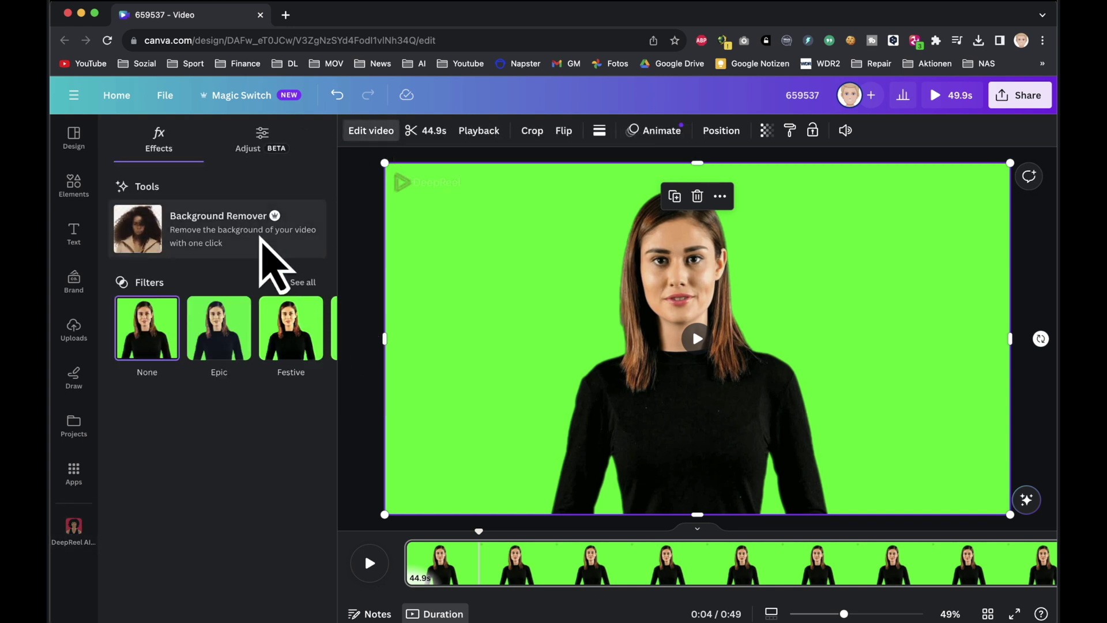
click(265, 249)
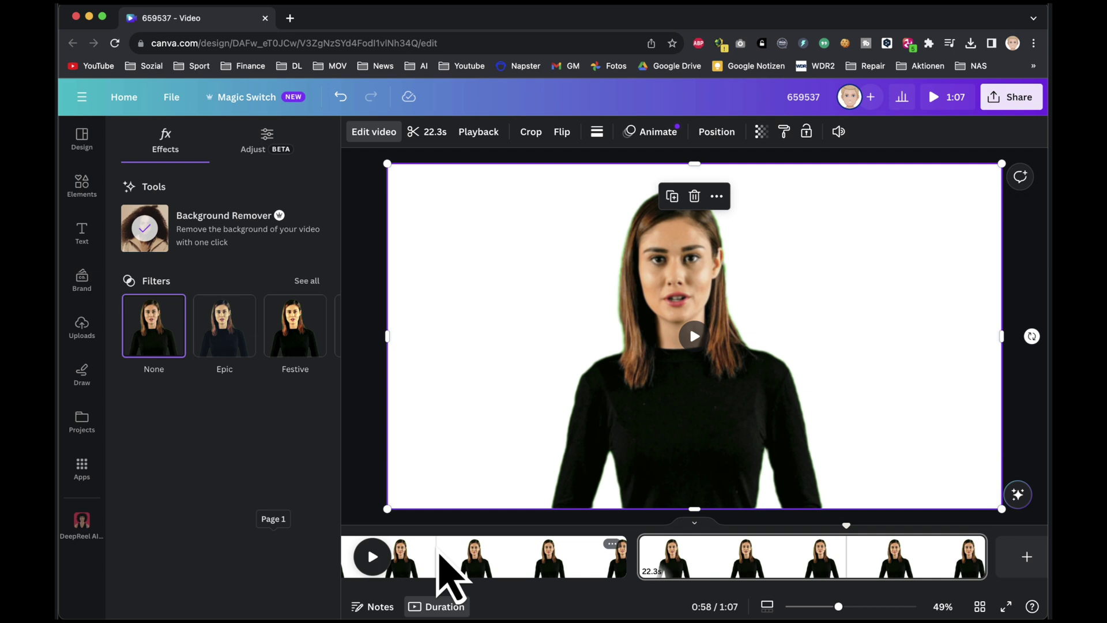
mouse_move(438, 553)
click(492, 568)
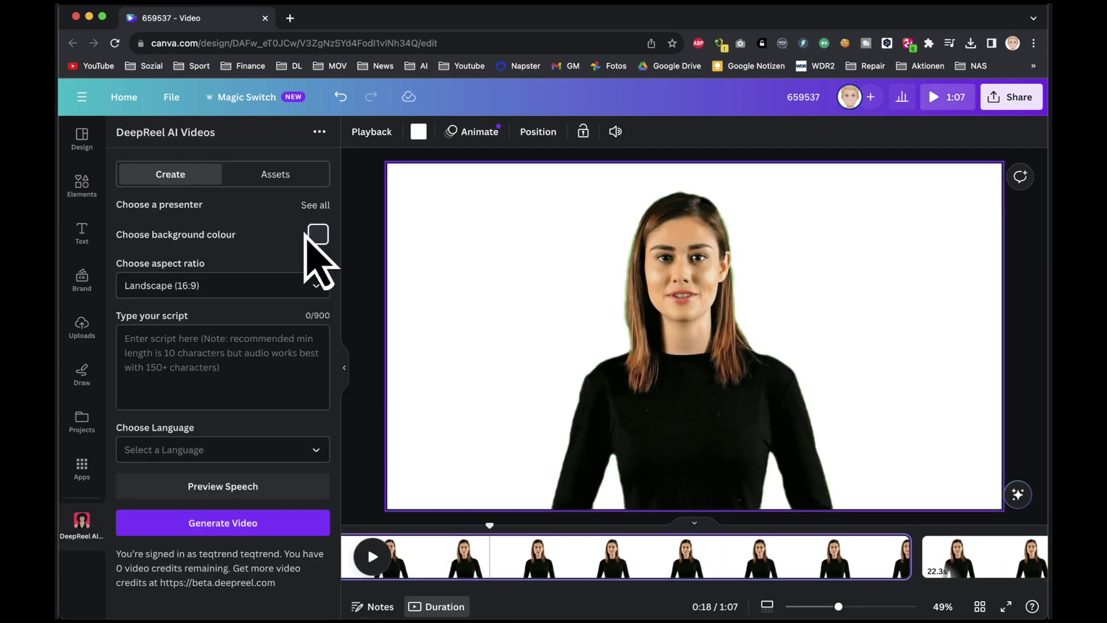
Step: Search Elements for 'studio' backgrounds and add the office corridor photo to the page
click(89, 189)
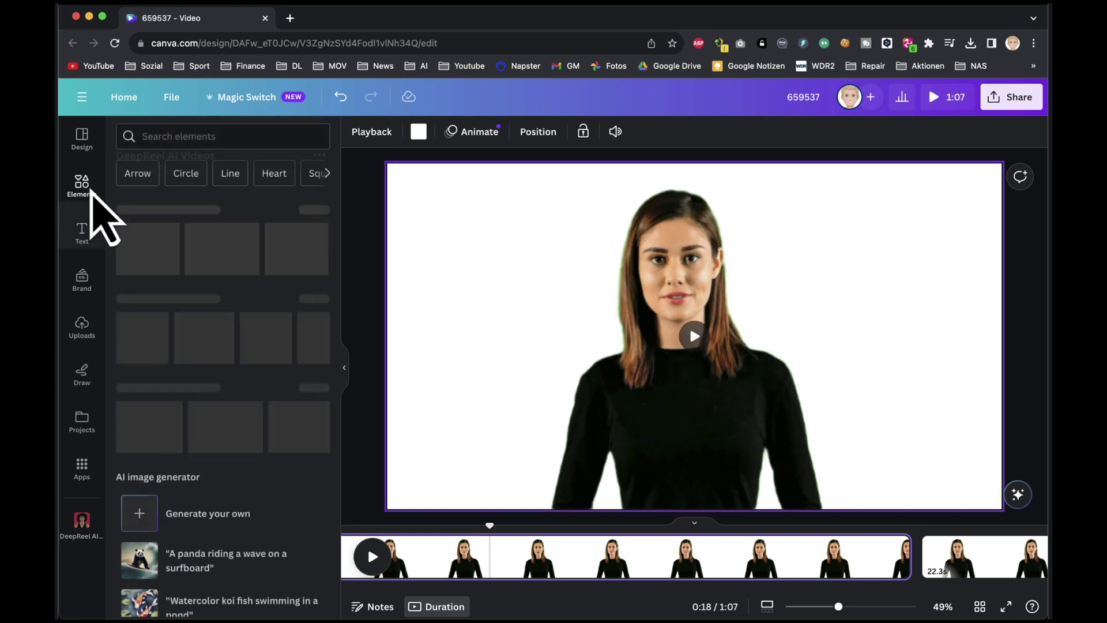
click(224, 143)
text(studio)
click(246, 190)
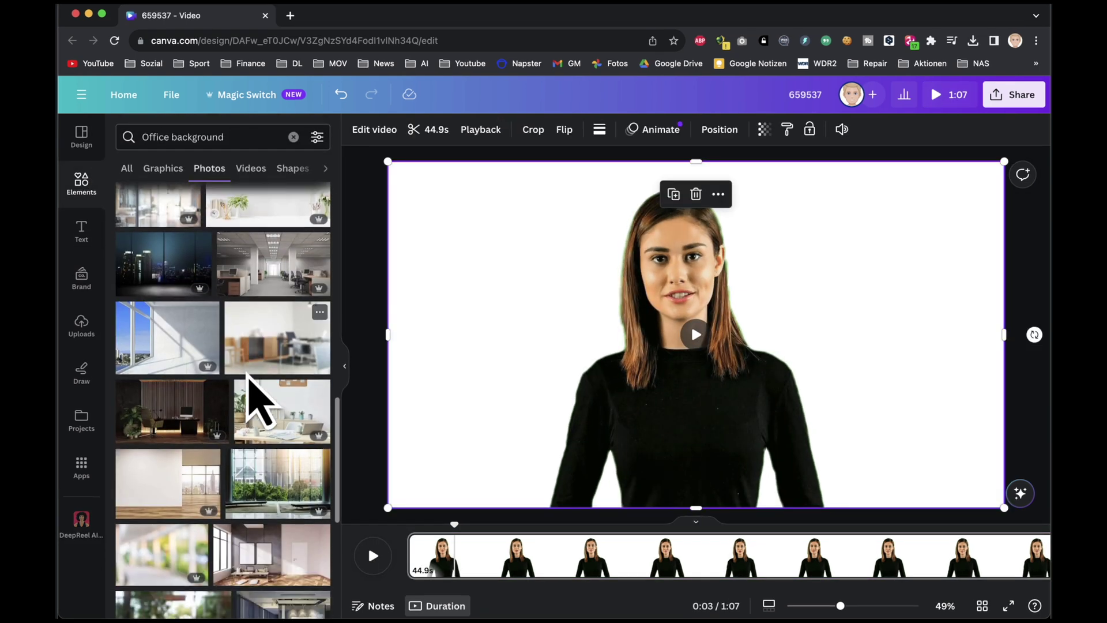
scroll(250, 404, down, 5)
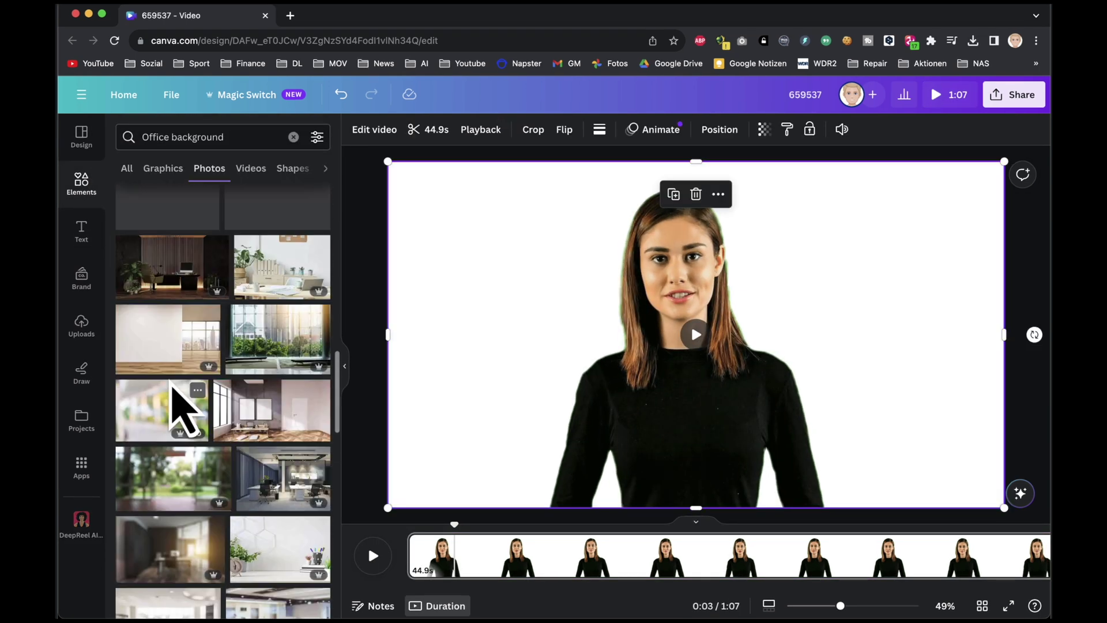
click(274, 467)
Step: Resize the office corridor photo to fill the page and set it as the page background
drag(647, 380, 575, 333)
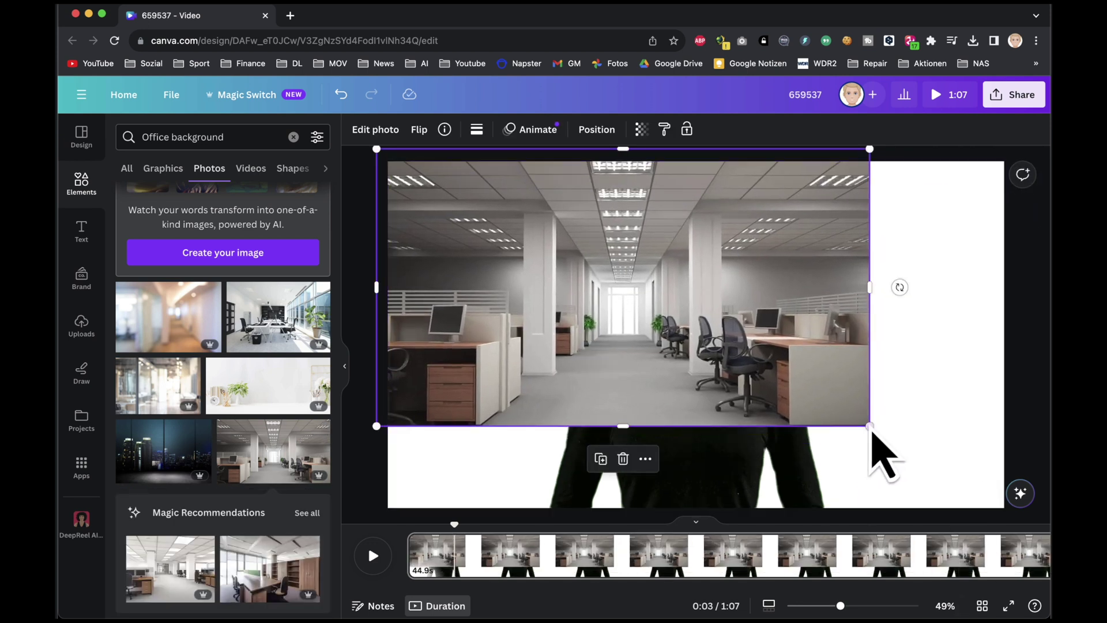
drag(870, 426, 1030, 519)
right_click(843, 397)
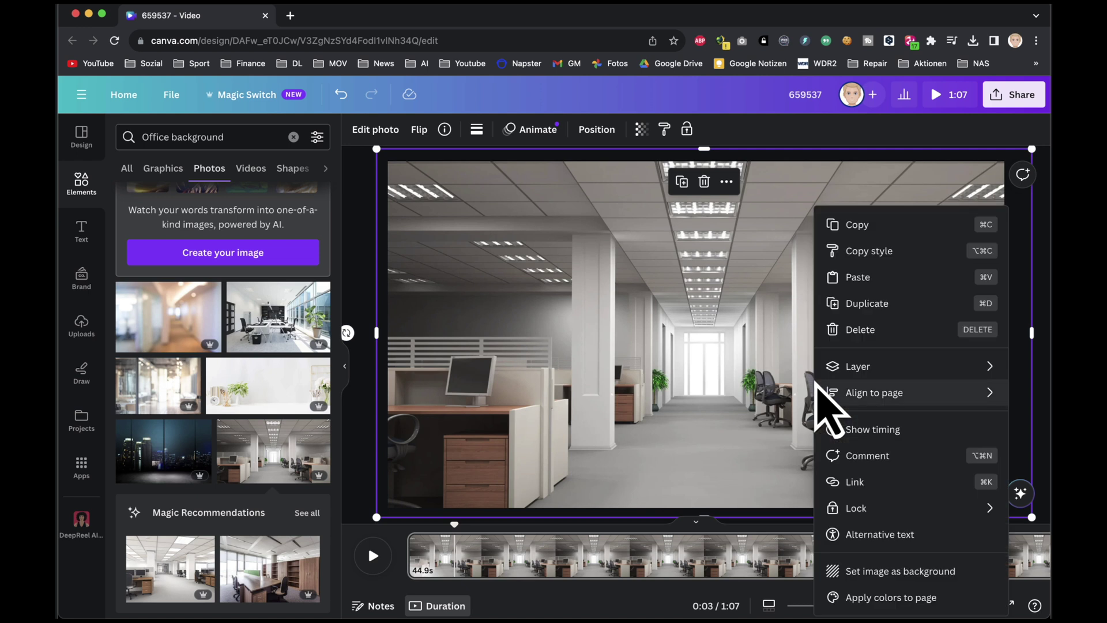
click(895, 574)
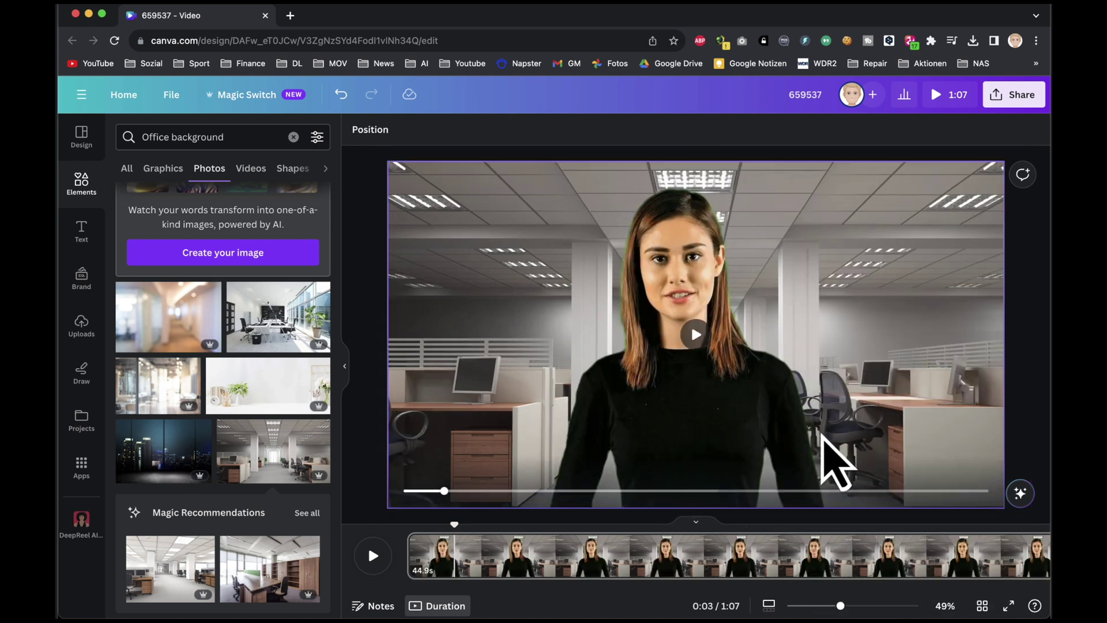
click(744, 398)
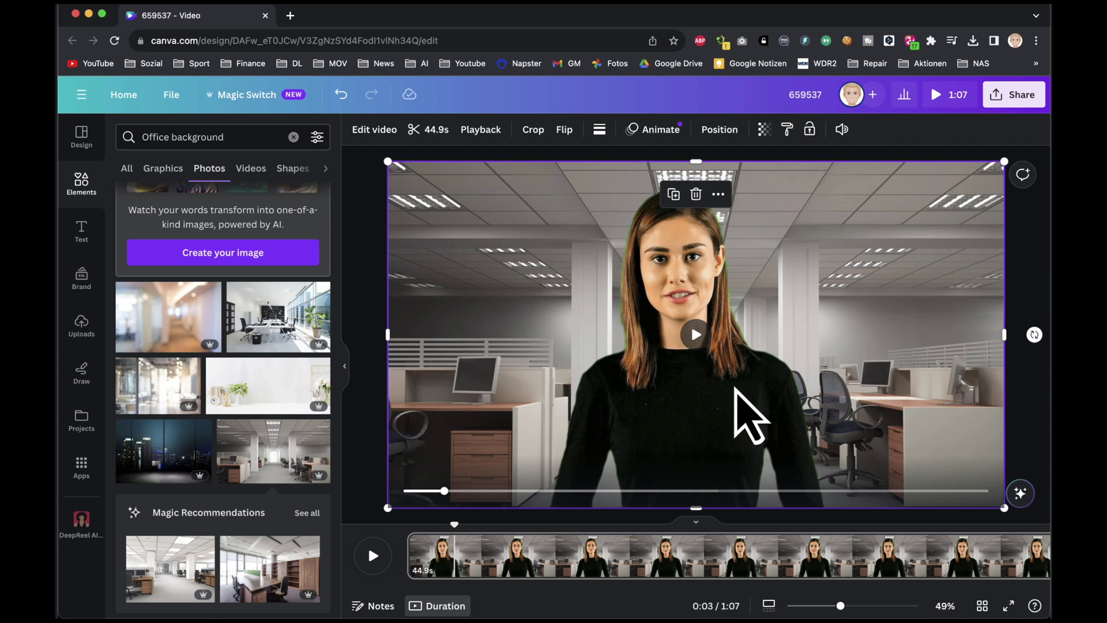
click(944, 396)
Step: Add a rounded rectangle frame, enlarge it at the page's upper right, and send it back one layer
click(121, 138)
text(rectangle frame)
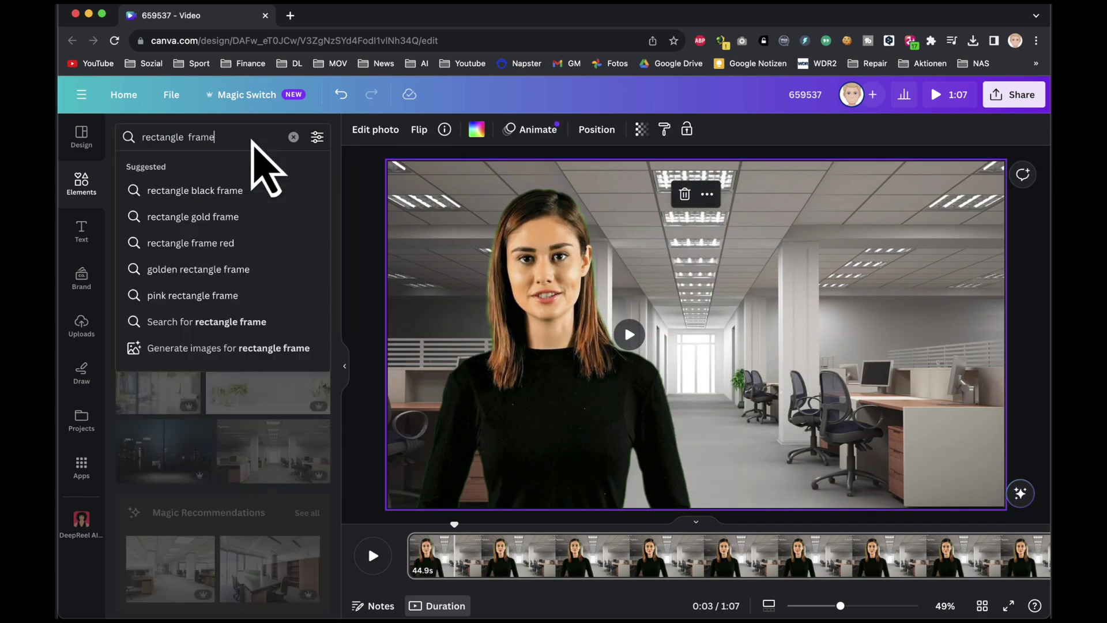
key(Return)
click(268, 168)
click(219, 300)
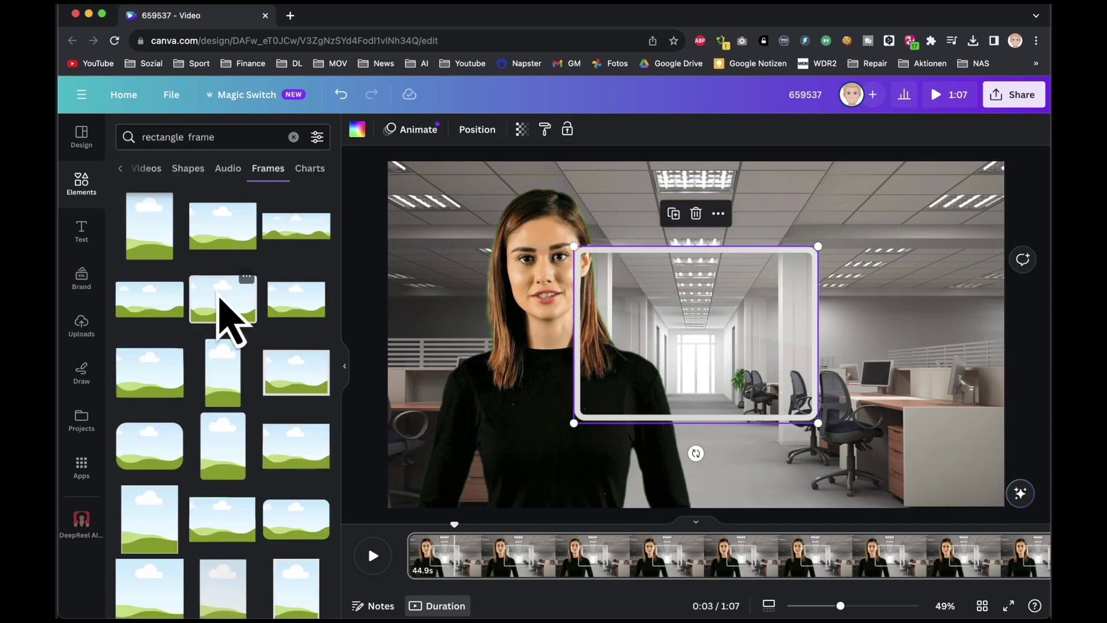
drag(706, 366, 760, 311)
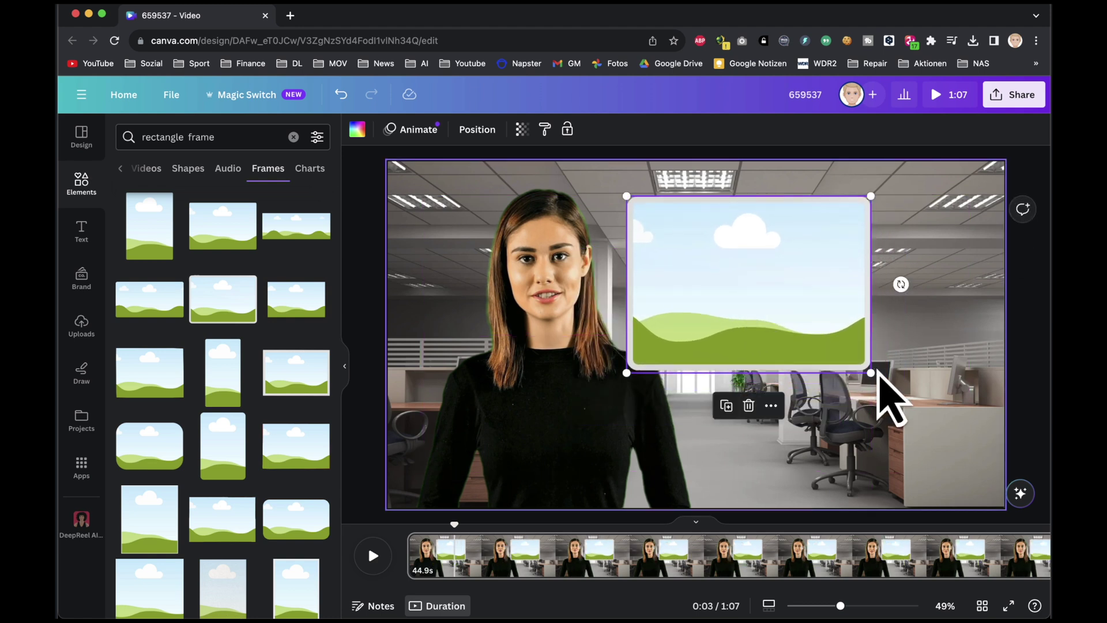
drag(882, 374, 963, 421)
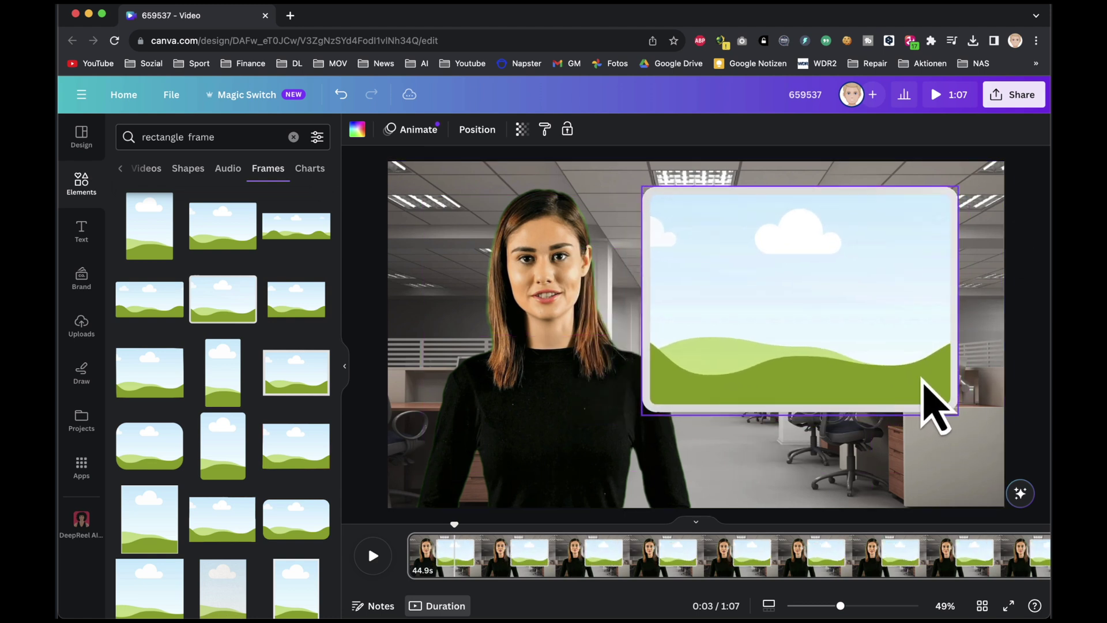
right_click(839, 403)
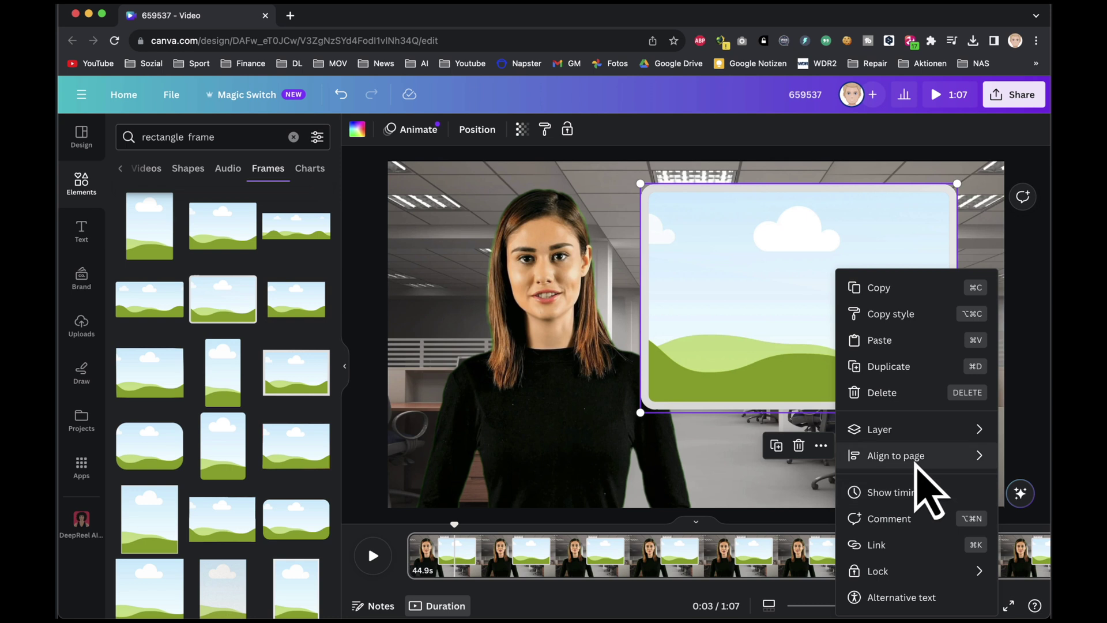
mouse_move(906, 428)
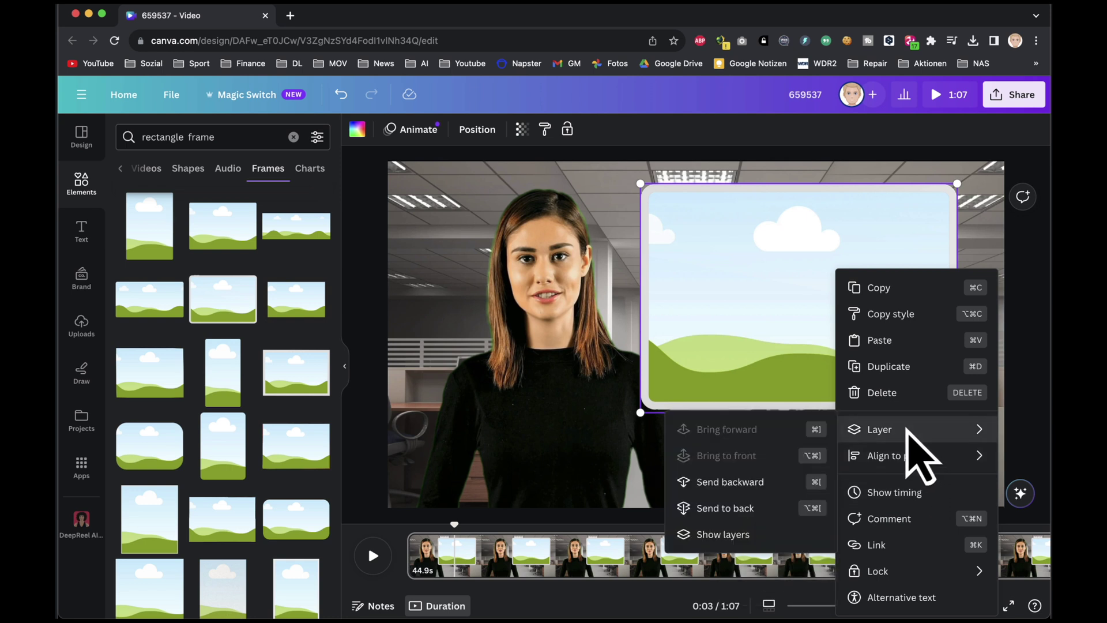
click(730, 482)
click(806, 443)
click(883, 448)
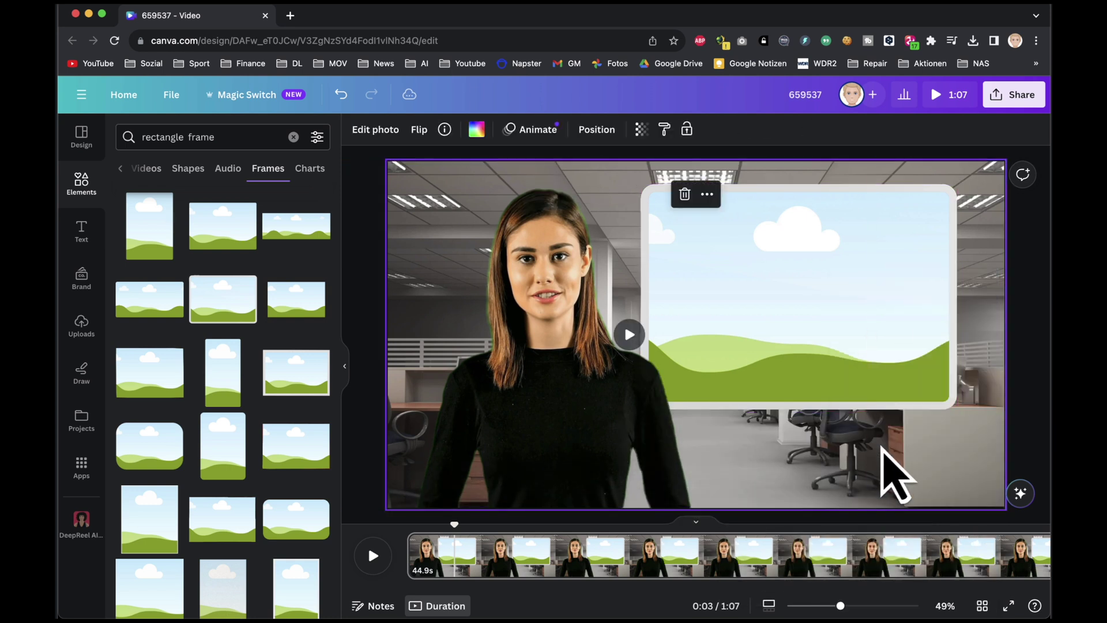
Step: Drop a 'world war 2' plane video clip into the frame, then select page 2
click(233, 144)
text(world war 2)
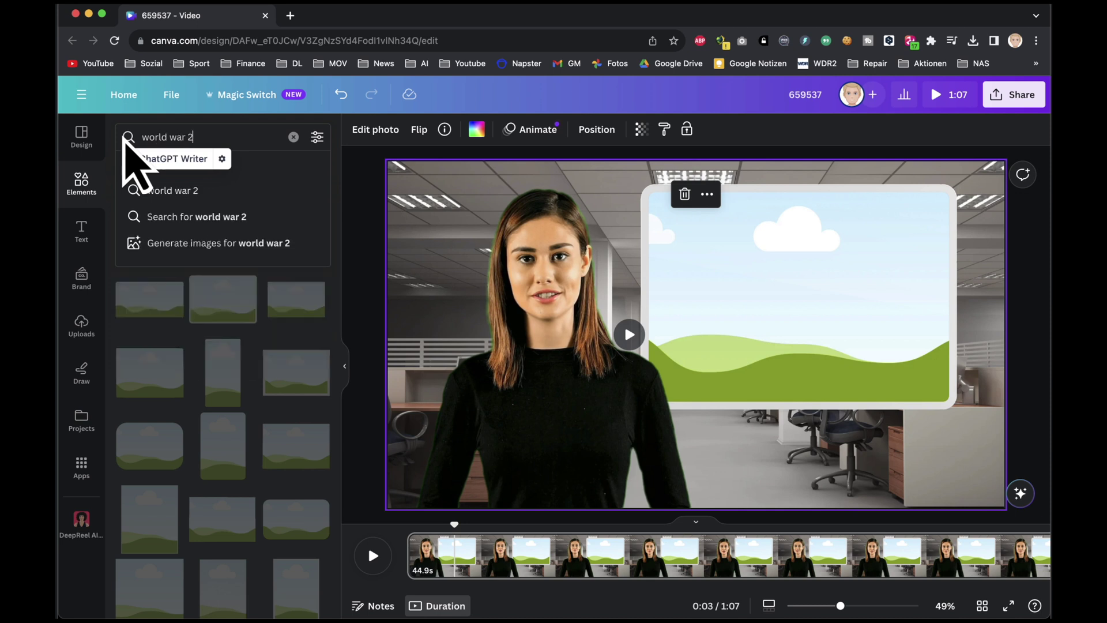
key(Return)
click(151, 169)
drag(256, 325, 516, 307)
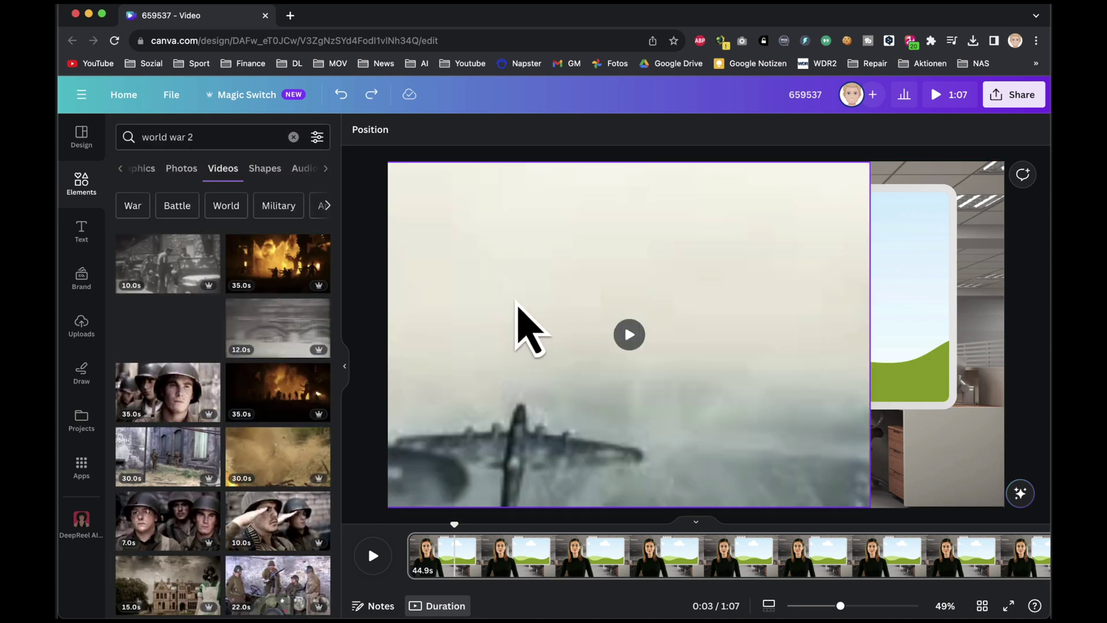
drag(794, 337, 919, 358)
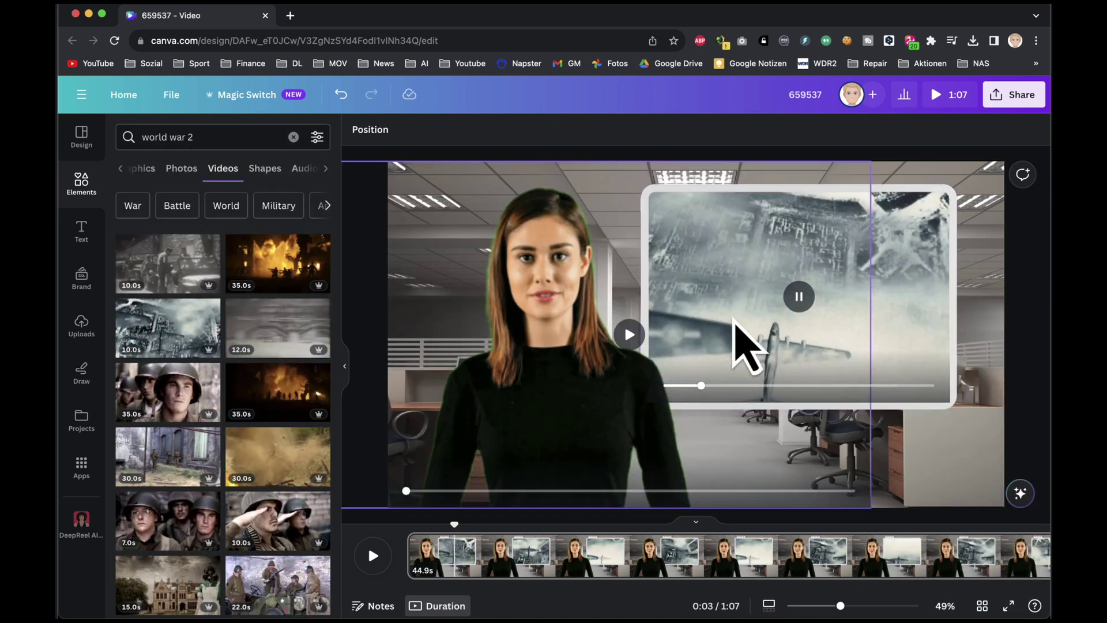
click(1032, 382)
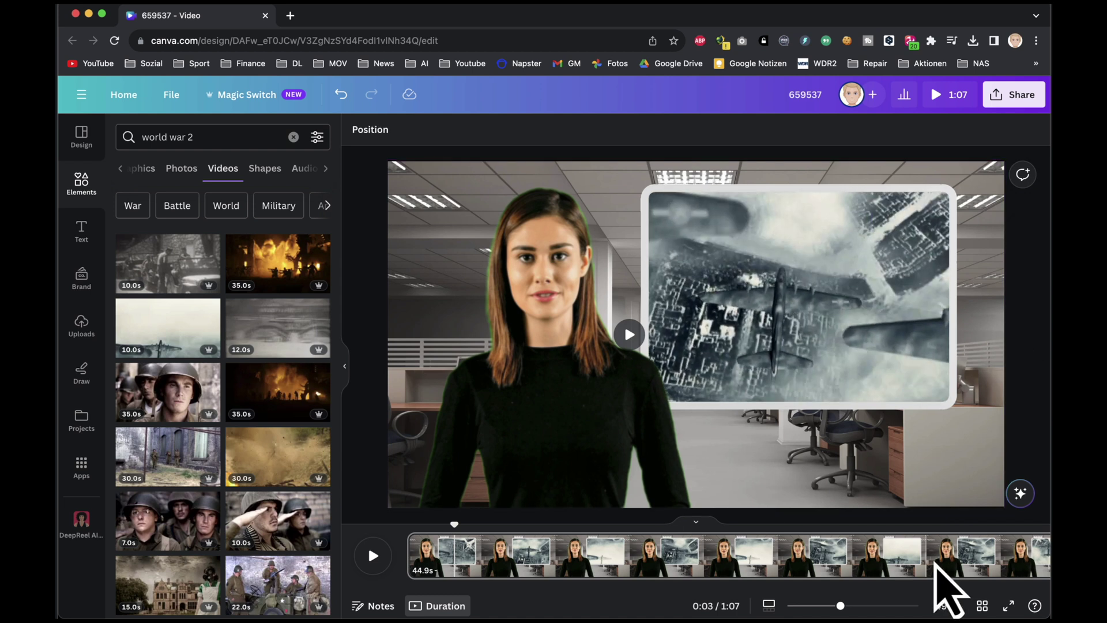
scroll(957, 577, right, 2)
scroll(961, 568, right, 2)
click(853, 580)
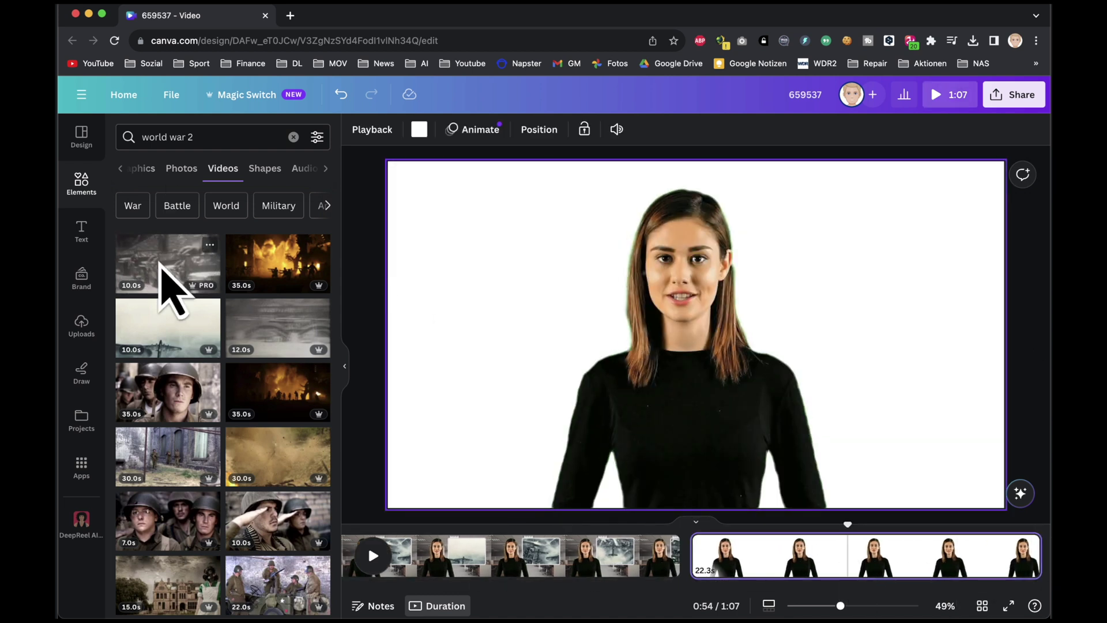
Step: Place the black-and-white WWII jeep clip on page 2, enlarge it, and set it as the background
drag(167, 289, 452, 223)
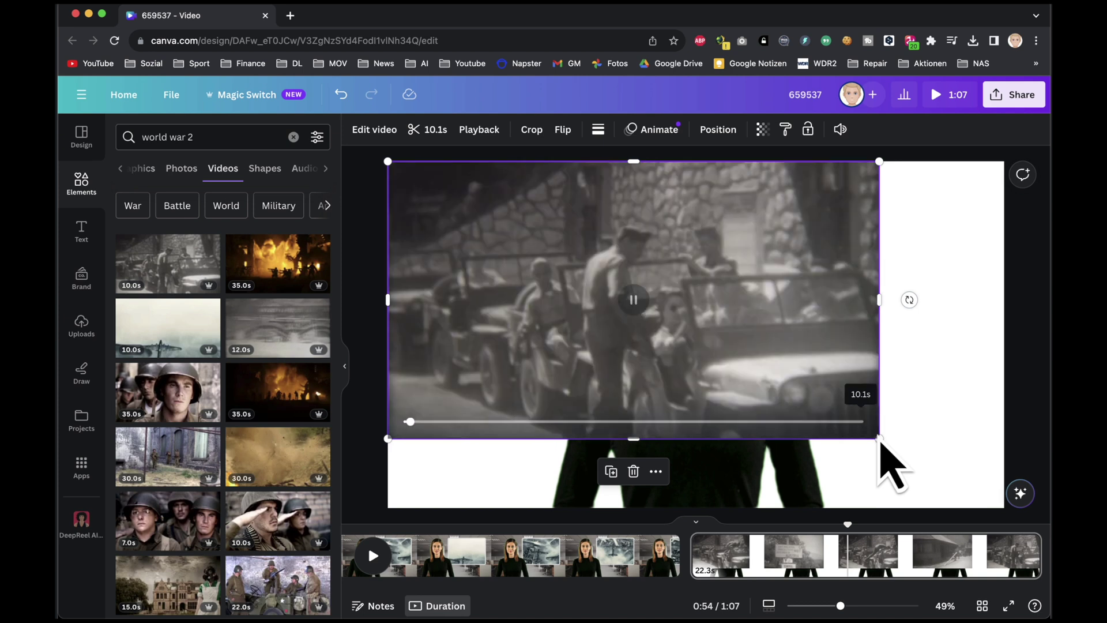
drag(880, 440, 1018, 526)
right_click(771, 396)
click(840, 568)
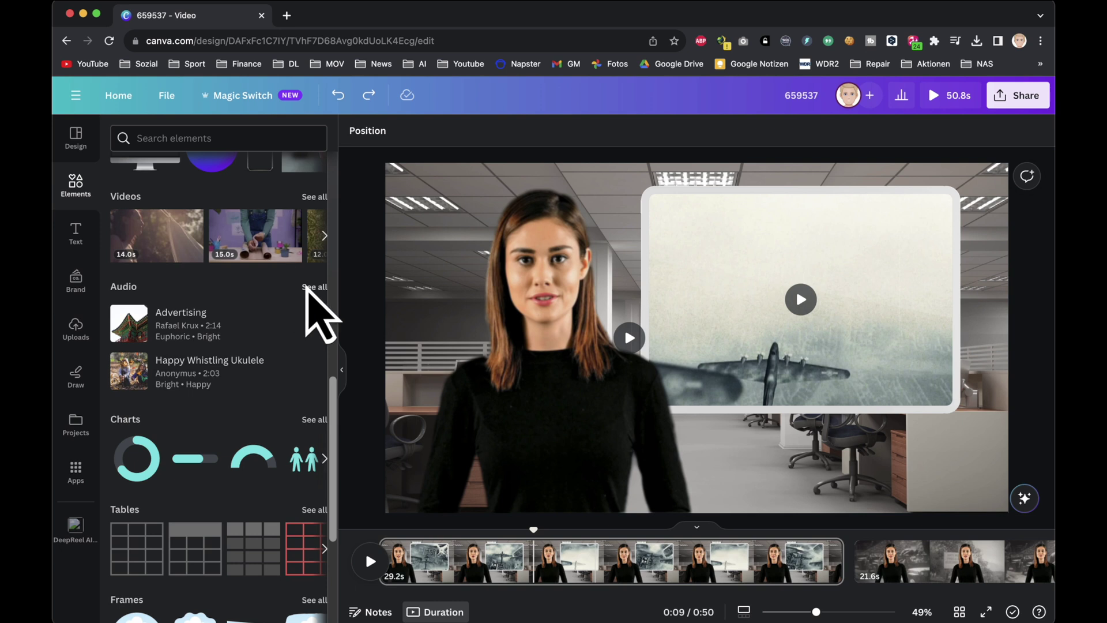
Step: Add Finnegan's Ruin from a 'dramatic suspense' audio search as the video's music, then open Share
click(312, 291)
click(182, 164)
text(dramatic suspense)
key(Return)
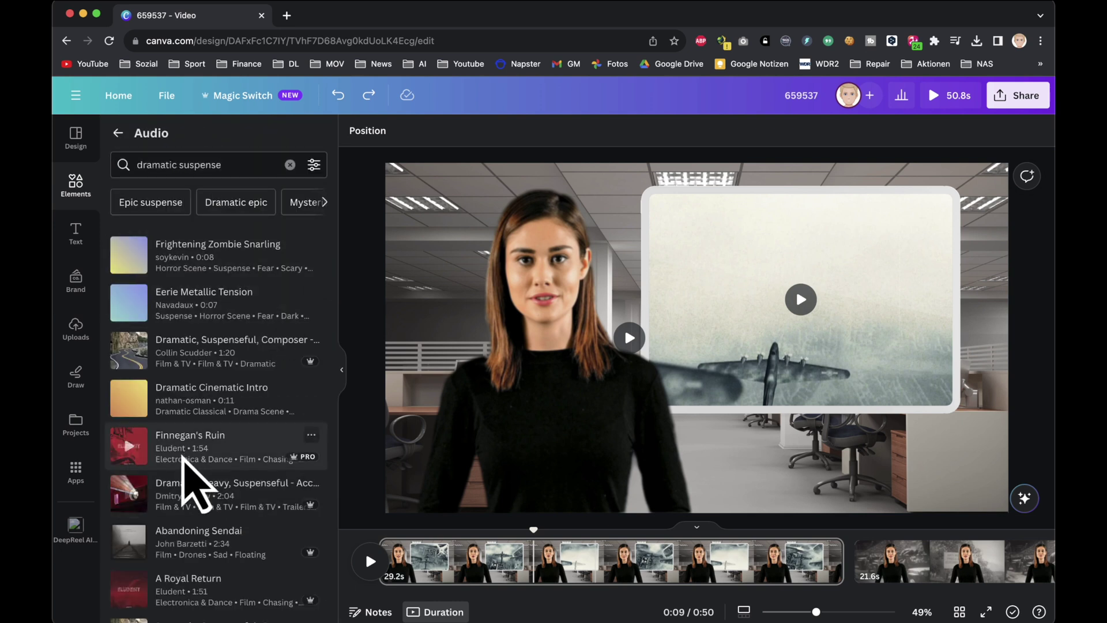
drag(185, 469, 404, 577)
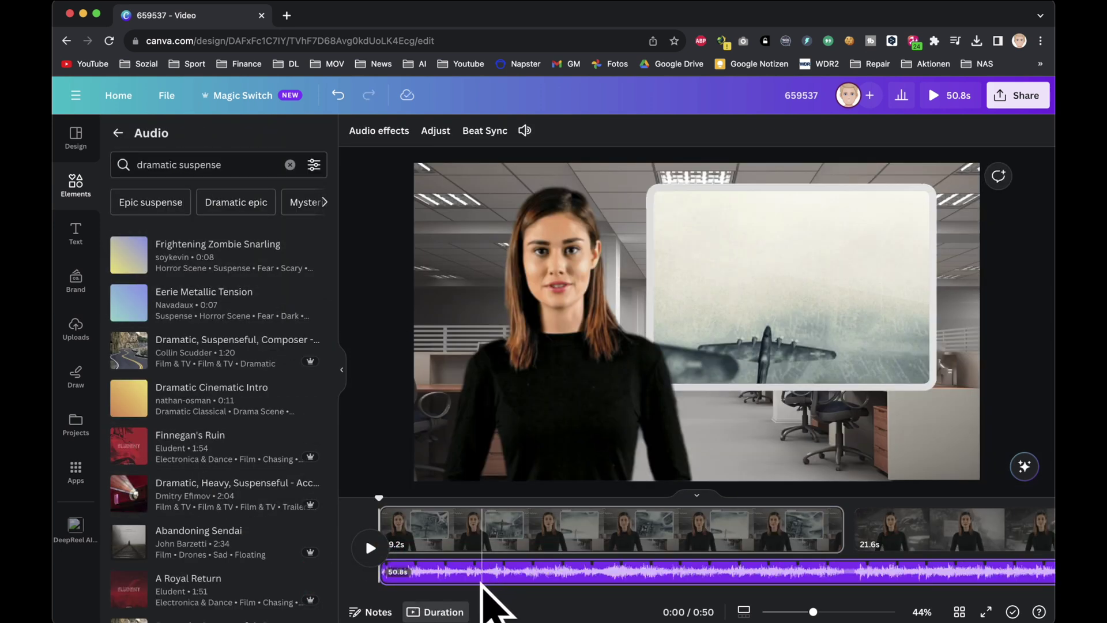
click(524, 130)
click(369, 507)
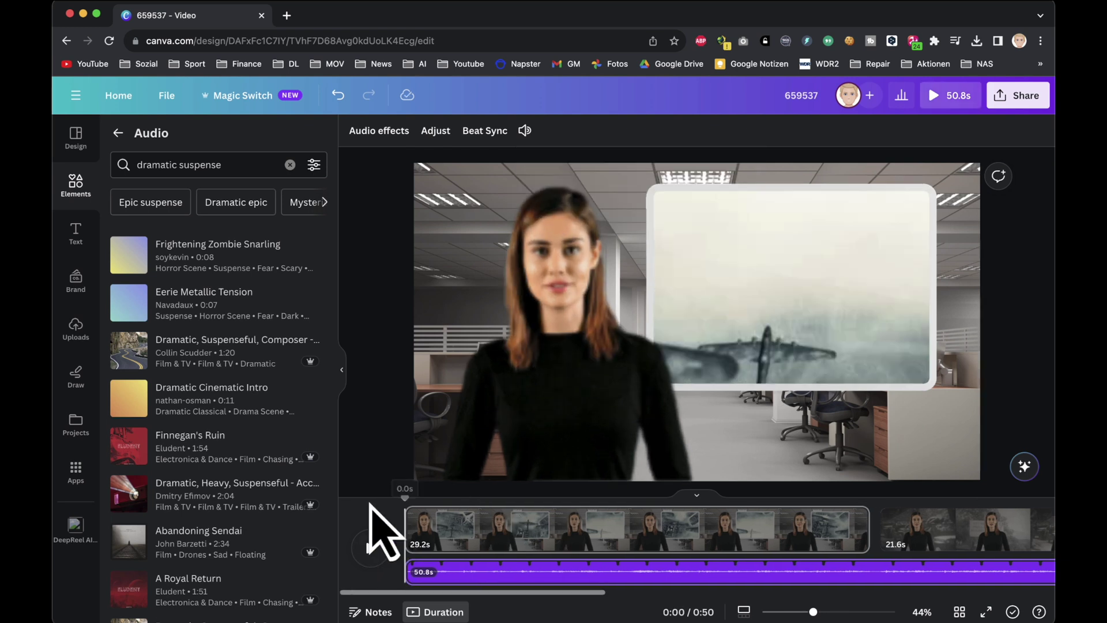
click(1017, 95)
Step: Open the download settings showing MP4 Video, 1080p, for all 2 pages
click(917, 438)
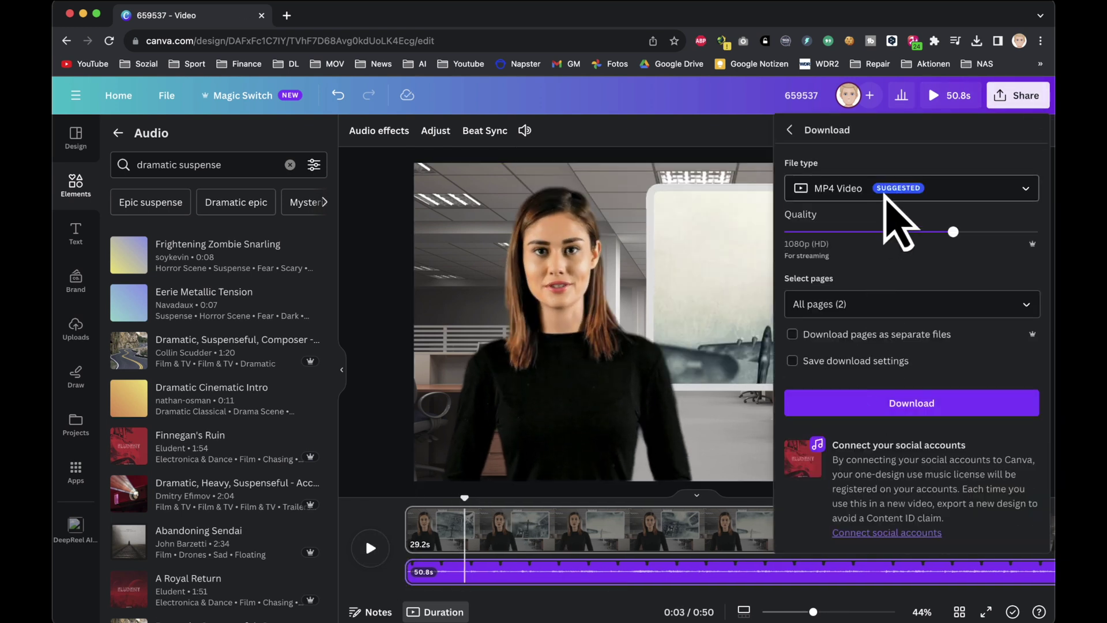